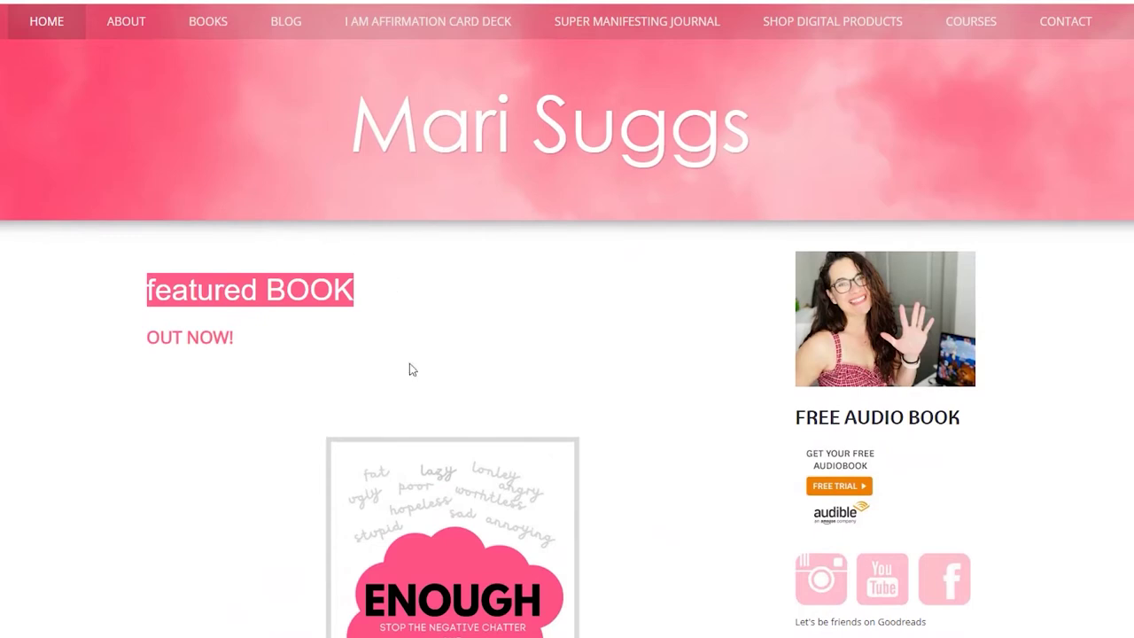
- Scroll the home page down to the embedded ENOUGH preview showing the book's cover
{"action": "scroll", "coordinate": [411, 369], "scroll_direction": "down", "scroll_amount": 2}
{"action": "scroll", "coordinate": [410, 363], "scroll_direction": "down", "scroll_amount": 2}
{"action": "scroll", "coordinate": [458, 301], "scroll_direction": "down", "scroll_amount": 1}
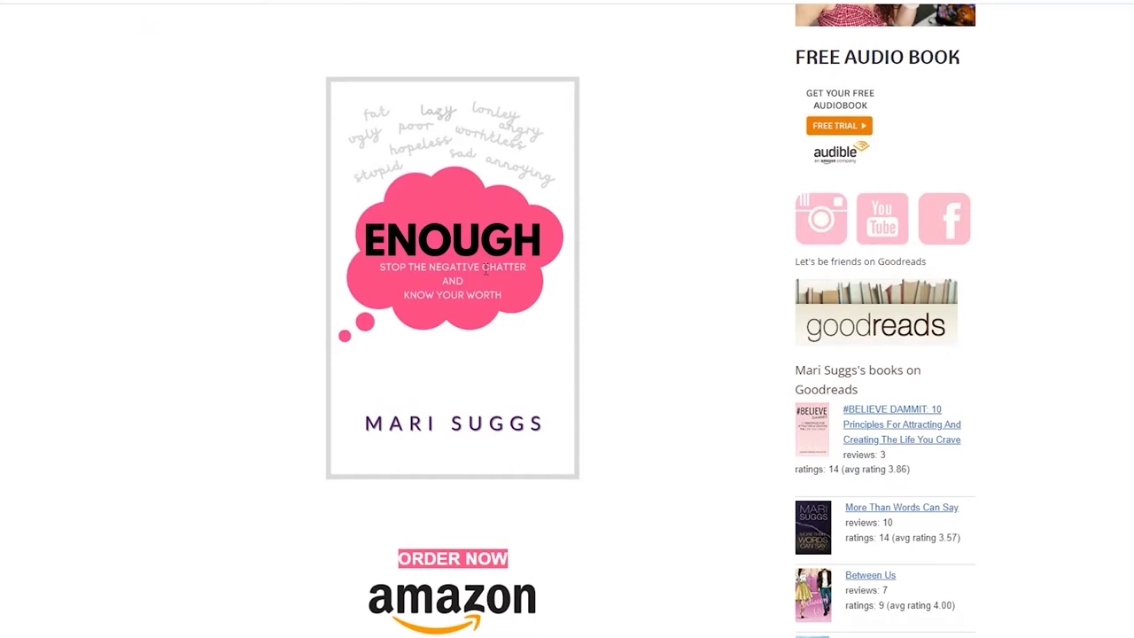
{"action": "scroll", "coordinate": [485, 268], "scroll_direction": "down", "scroll_amount": 3}
{"action": "scroll", "coordinate": [283, 356], "scroll_direction": "down", "scroll_amount": 1}
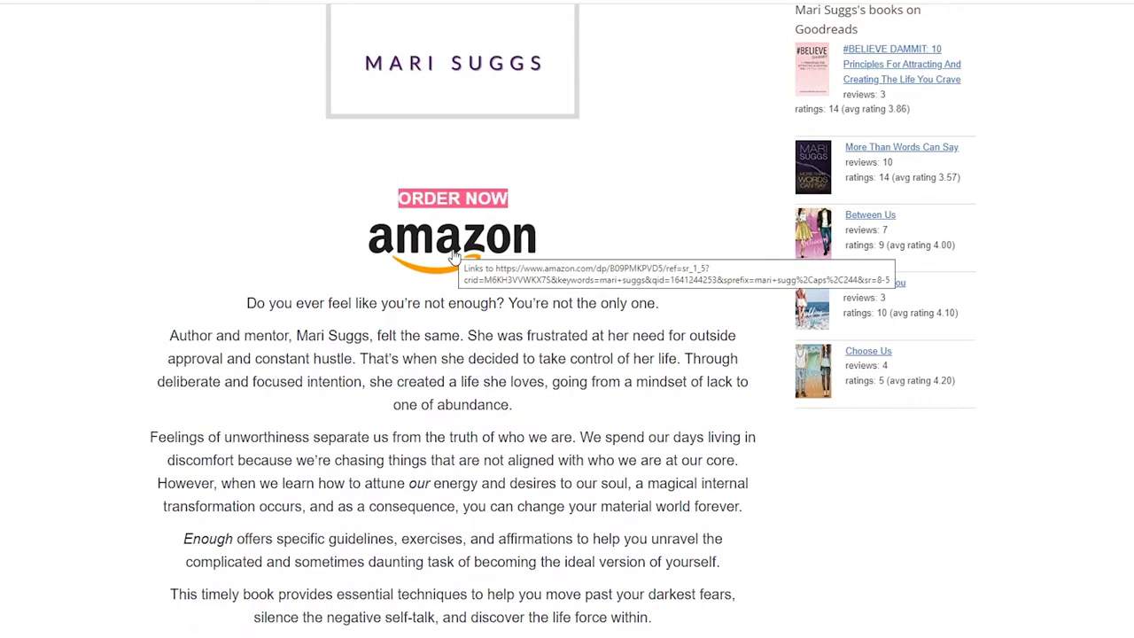
{"action": "scroll", "coordinate": [556, 400], "scroll_direction": "down", "scroll_amount": 2}
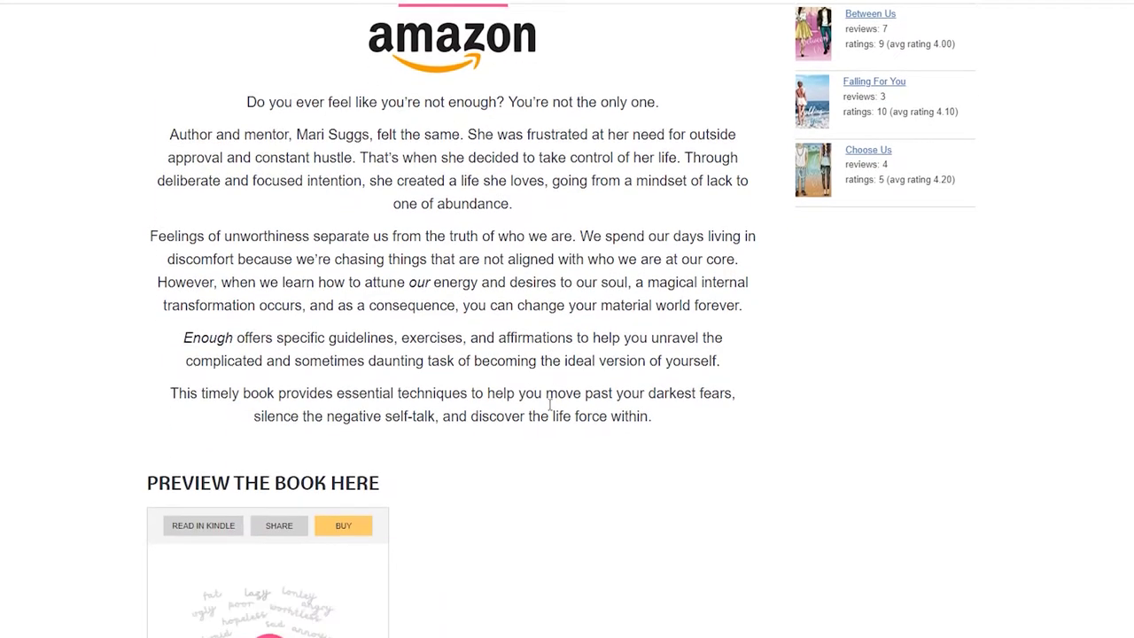
{"action": "scroll", "coordinate": [543, 404], "scroll_direction": "down", "scroll_amount": 1}
{"action": "scroll", "coordinate": [549, 407], "scroll_direction": "down", "scroll_amount": 2}
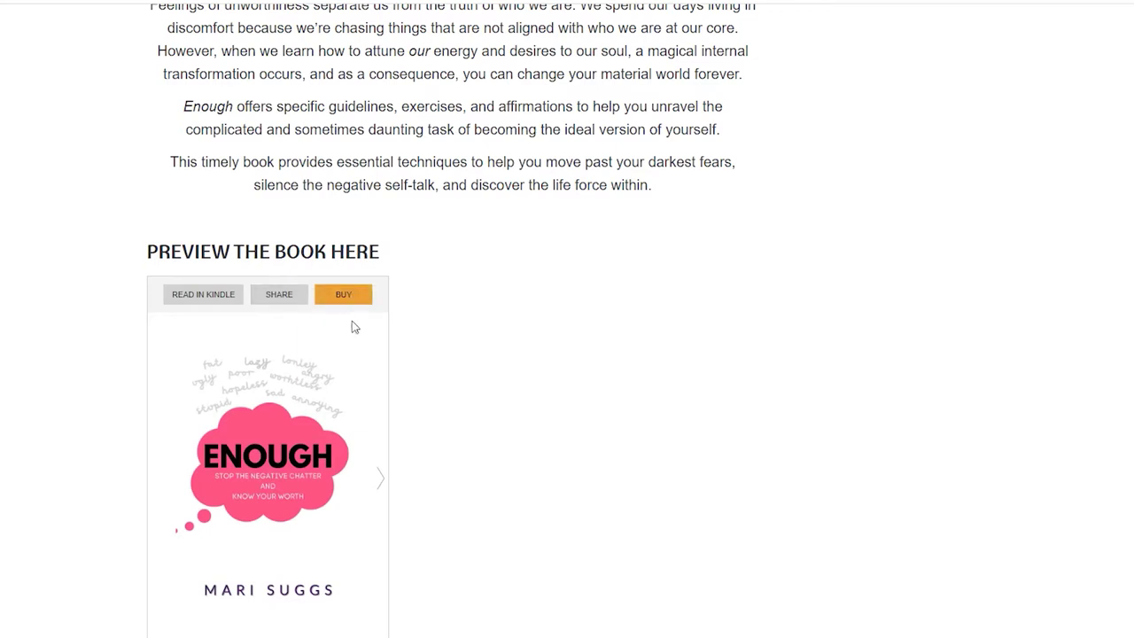
- Page the ENOUGH preview from the copyright page through the contents to the Introduction
{"action": "left_click", "coordinate": [382, 482]}
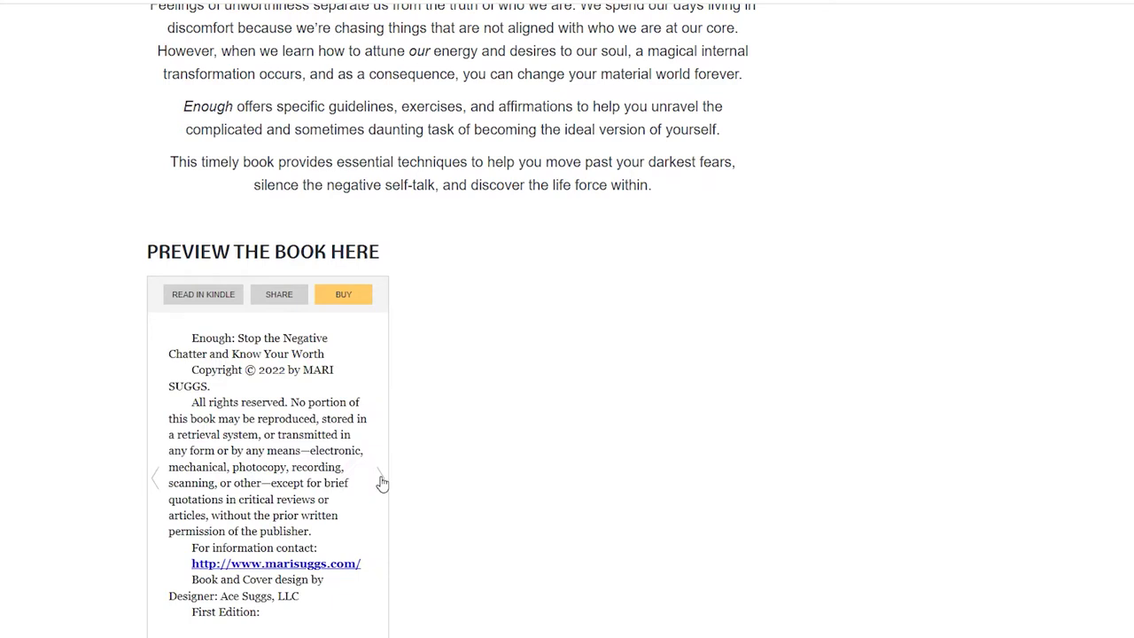
{"action": "left_click", "coordinate": [382, 483]}
{"action": "left_click", "coordinate": [383, 482]}
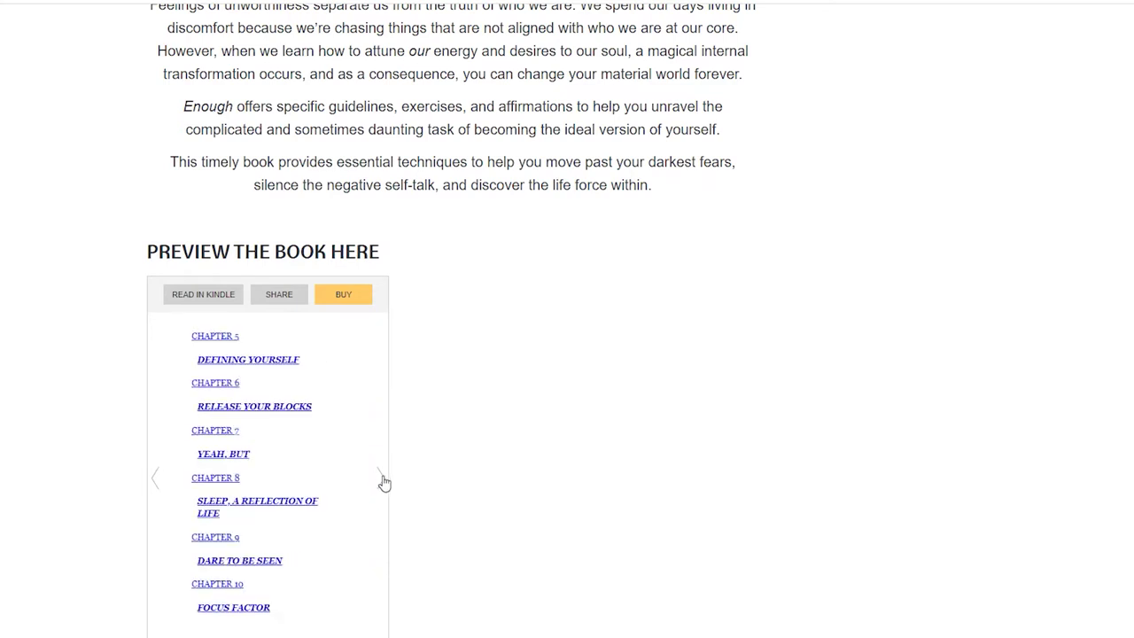
{"action": "left_click", "coordinate": [383, 482]}
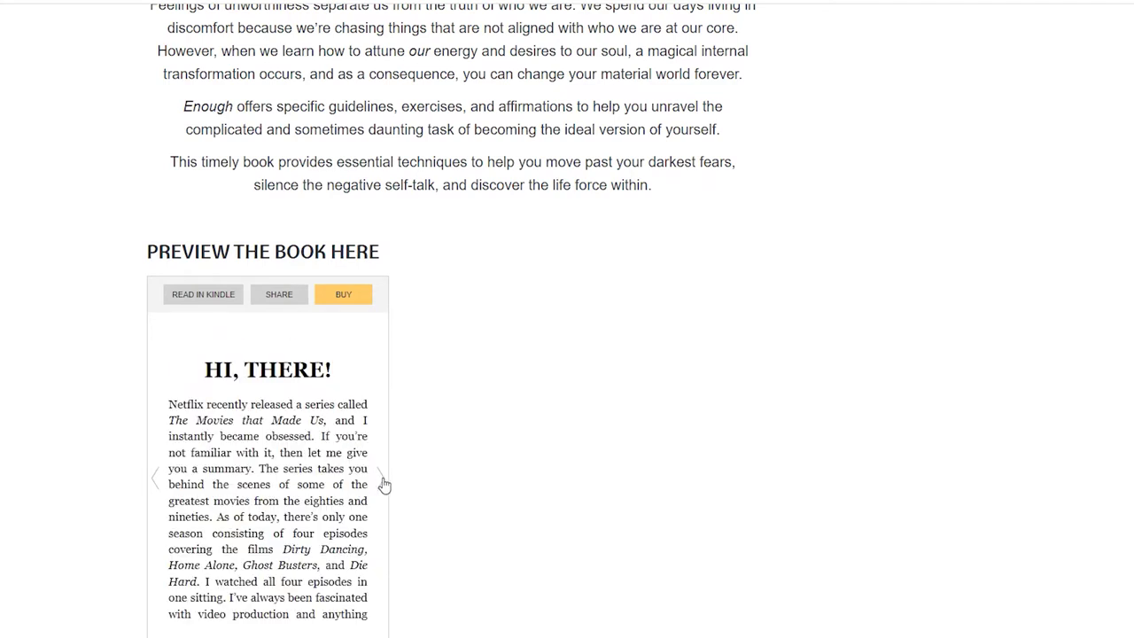
{"action": "left_click", "coordinate": [384, 483]}
{"action": "left_click", "coordinate": [384, 483]}
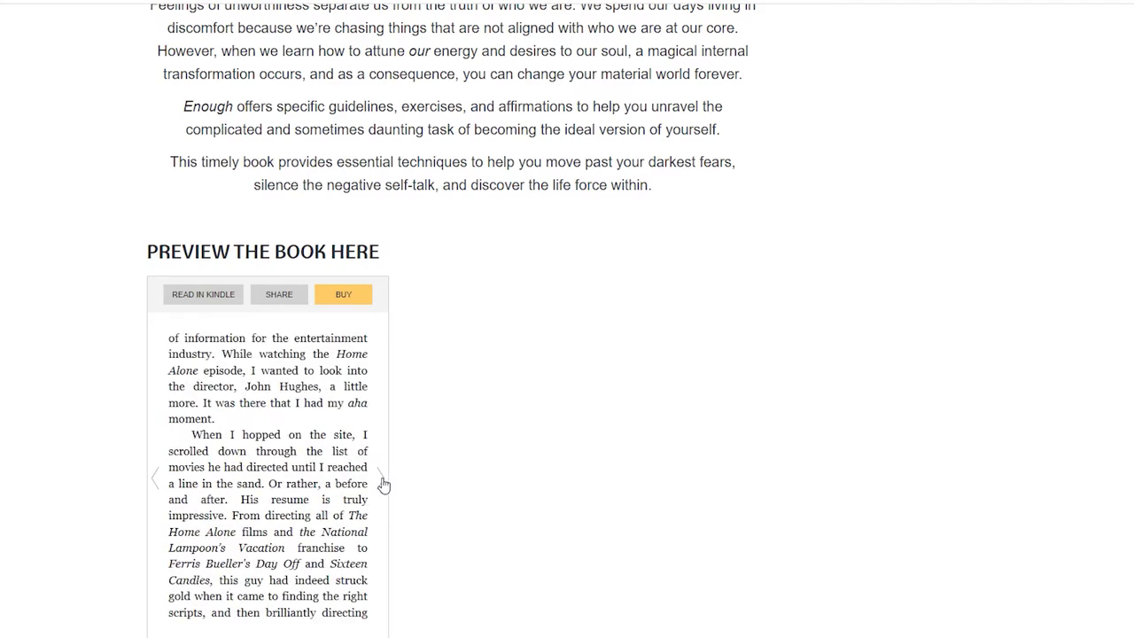
{"action": "left_click", "coordinate": [383, 483]}
{"action": "left_click", "coordinate": [384, 482]}
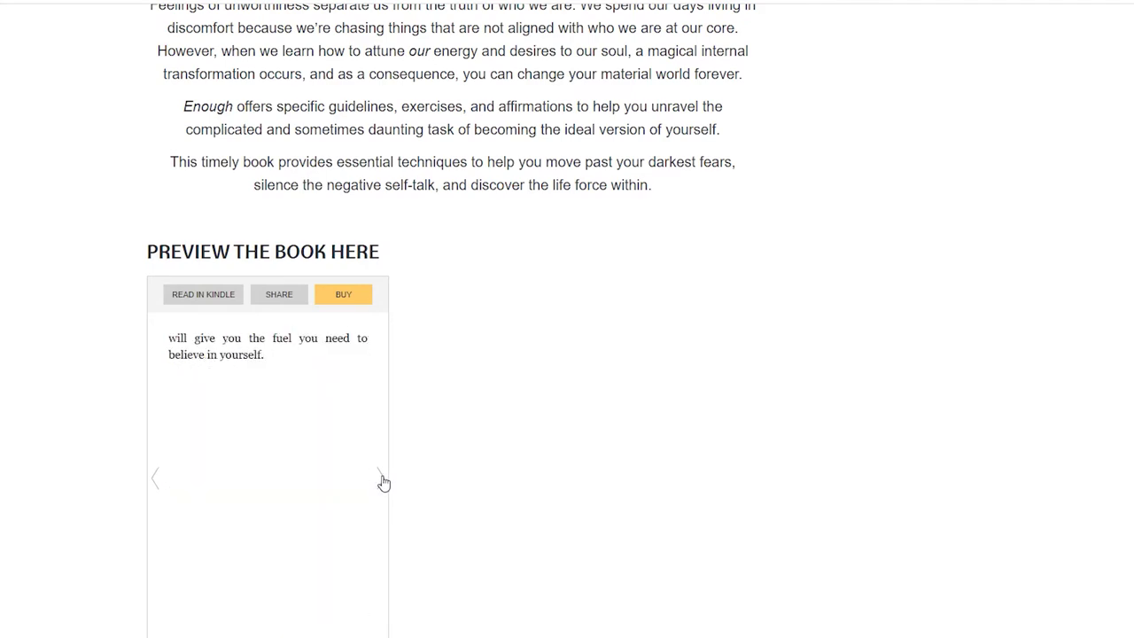
{"action": "left_click", "coordinate": [384, 483]}
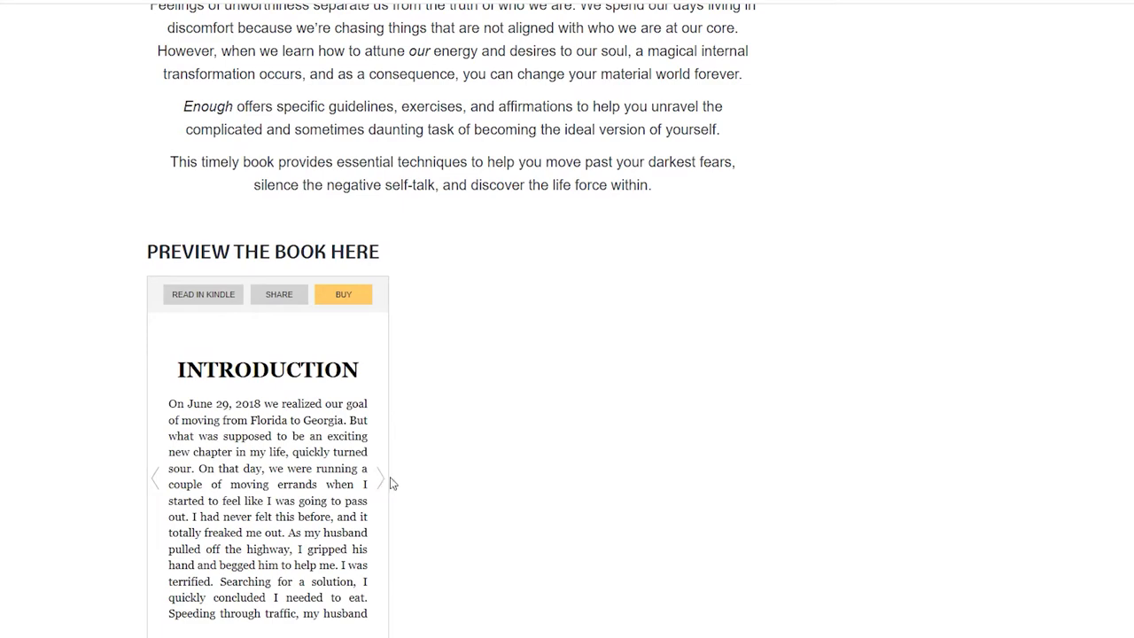
- Page on to the end-of-preview buy page, then step back to Chapter 1
{"action": "left_click", "coordinate": [377, 483]}
{"action": "left_click", "coordinate": [377, 483]}
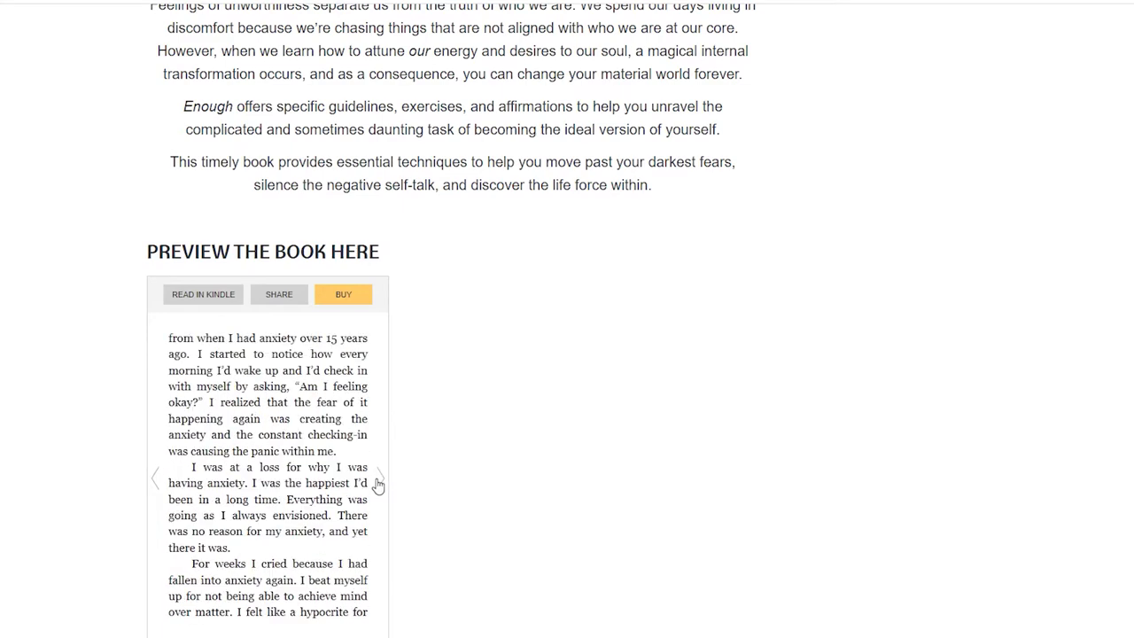
{"action": "left_click", "coordinate": [377, 482]}
{"action": "left_click", "coordinate": [377, 482]}
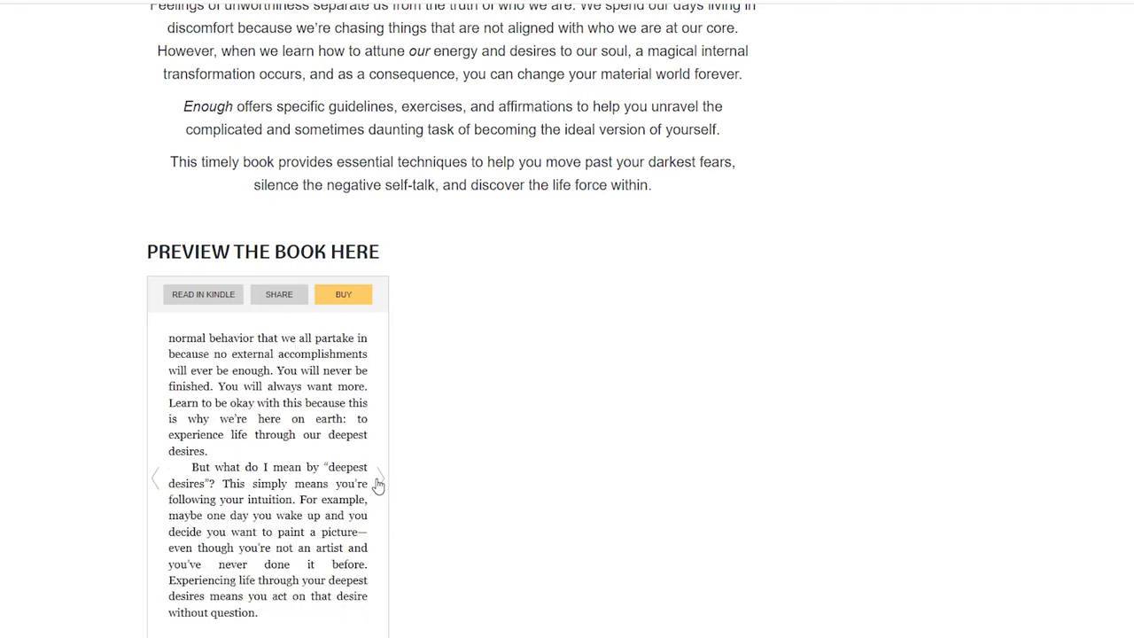
{"action": "left_click", "coordinate": [377, 483]}
{"action": "left_click", "coordinate": [381, 482]}
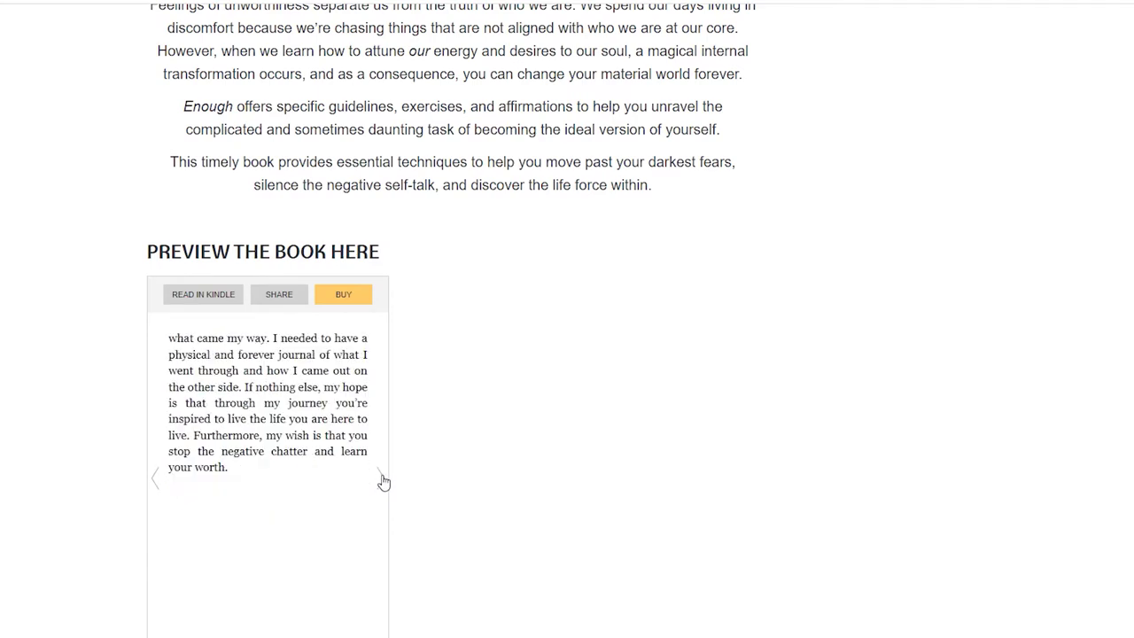
{"action": "left_click", "coordinate": [383, 481]}
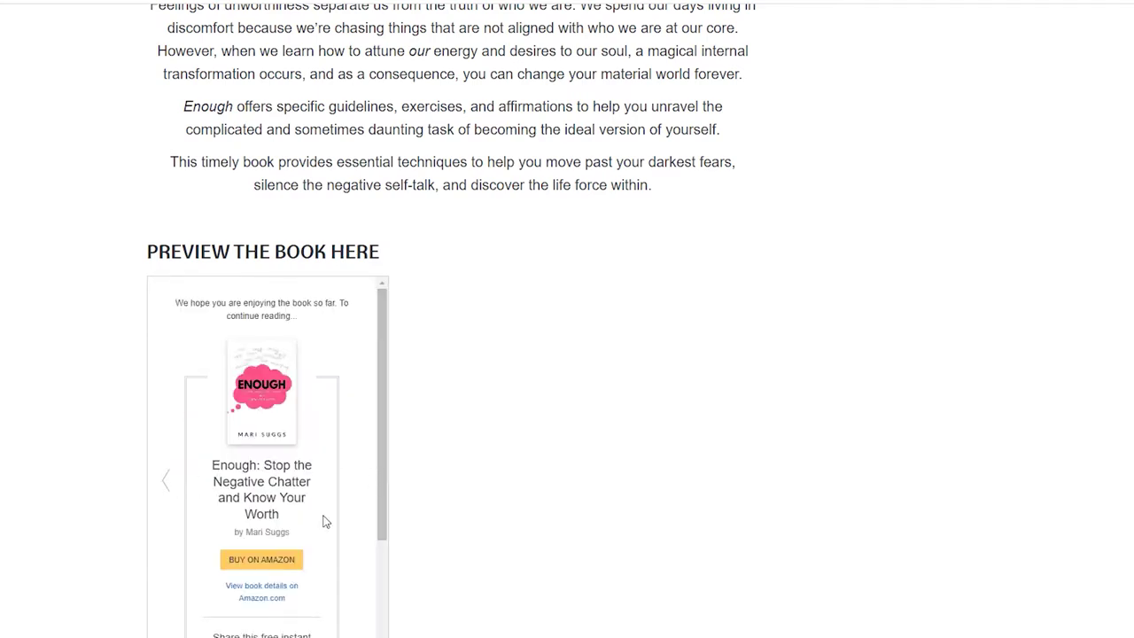
{"action": "left_click", "coordinate": [165, 489]}
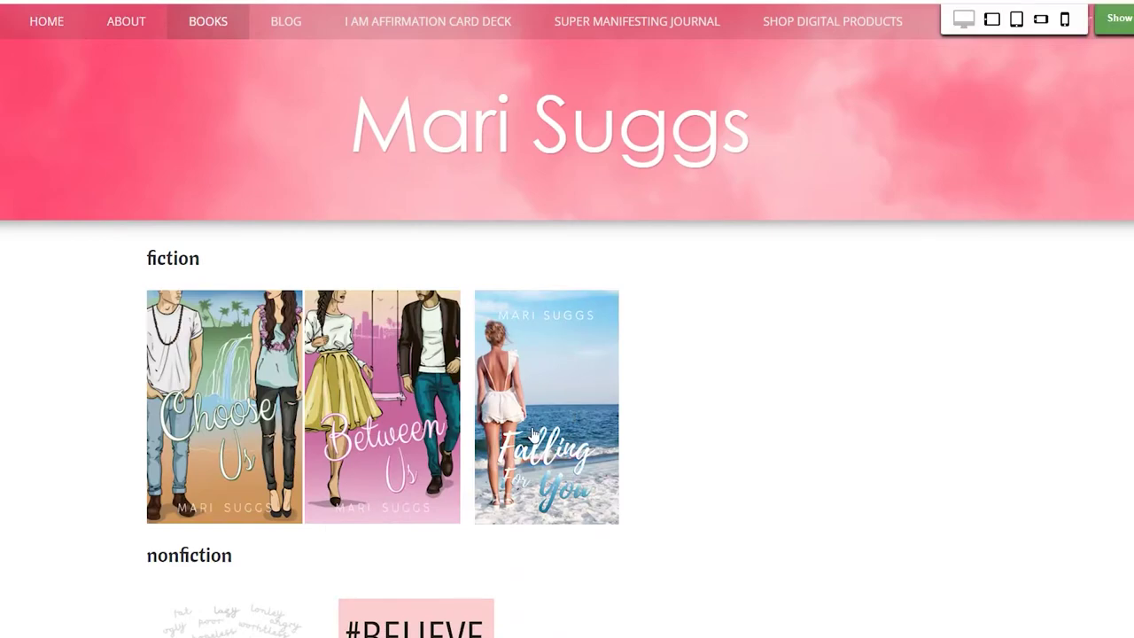
- Scroll down the Between Us book page past its trailer and store links
{"action": "scroll", "coordinate": [536, 434], "scroll_direction": "down", "scroll_amount": 2}
{"action": "scroll", "coordinate": [541, 434], "scroll_direction": "down", "scroll_amount": 2}
{"action": "scroll", "coordinate": [550, 434], "scroll_direction": "up", "scroll_amount": 3}
{"action": "scroll", "coordinate": [550, 433], "scroll_direction": "up", "scroll_amount": 1}
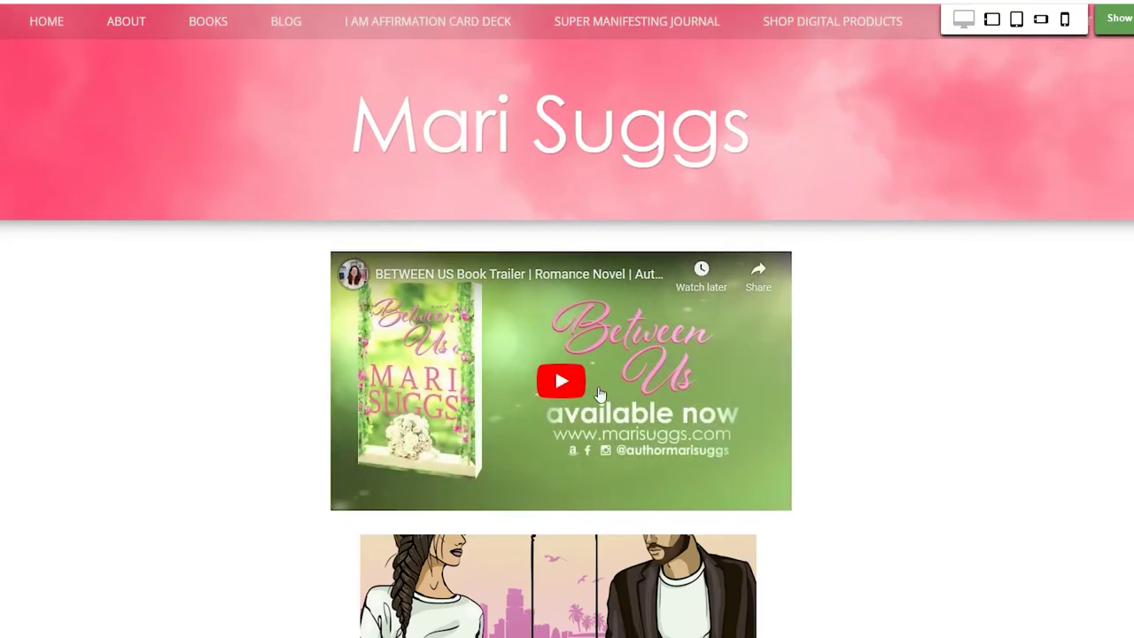
{"action": "scroll", "coordinate": [598, 392], "scroll_direction": "down", "scroll_amount": 3}
{"action": "scroll", "coordinate": [601, 395], "scroll_direction": "down", "scroll_amount": 3}
{"action": "scroll", "coordinate": [604, 398], "scroll_direction": "down", "scroll_amount": 4}
{"action": "scroll", "coordinate": [606, 402], "scroll_direction": "down", "scroll_amount": 4}
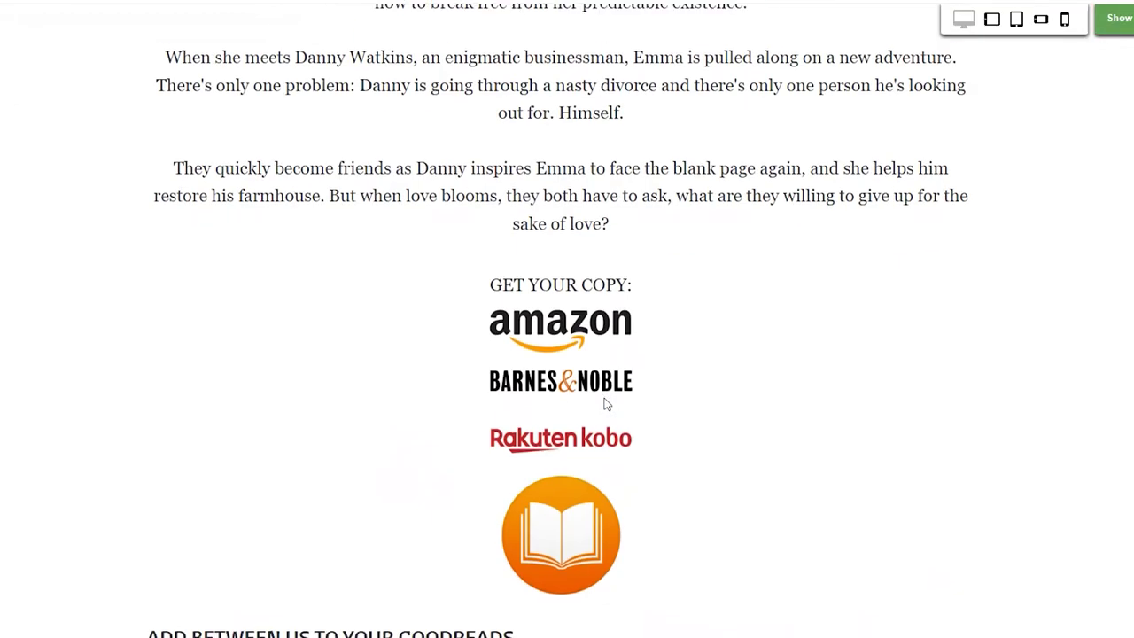
{"action": "scroll", "coordinate": [605, 403], "scroll_direction": "down", "scroll_amount": 4}
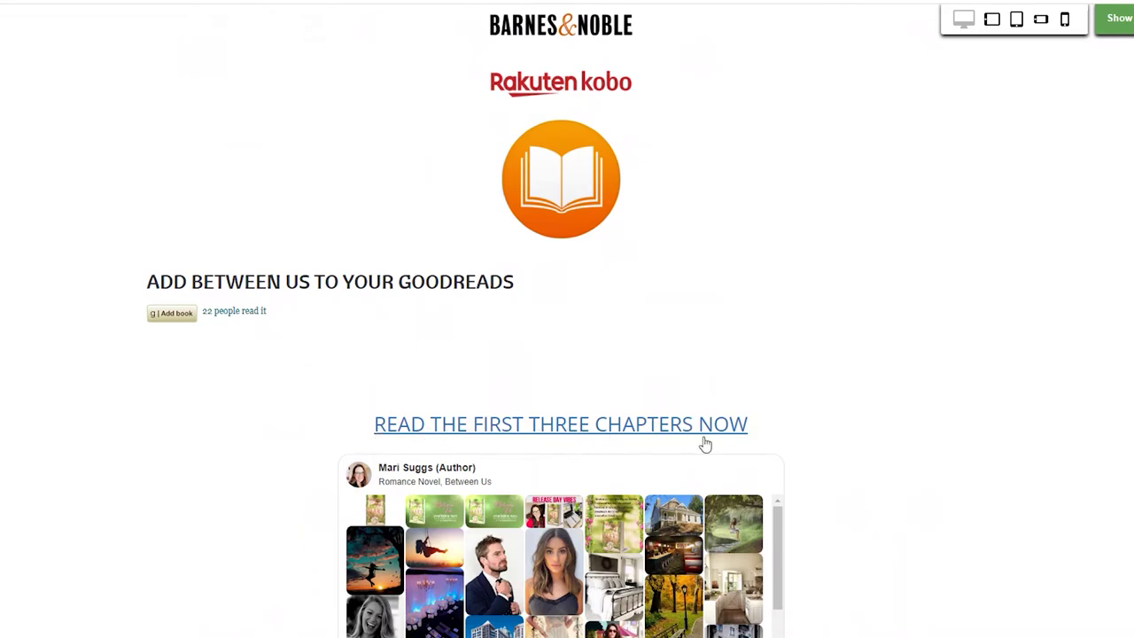
- Highlight the 'Read the first three chapters now' link, clear the selection, and scroll back up
{"action": "scroll", "coordinate": [714, 434], "scroll_direction": "up", "scroll_amount": 1}
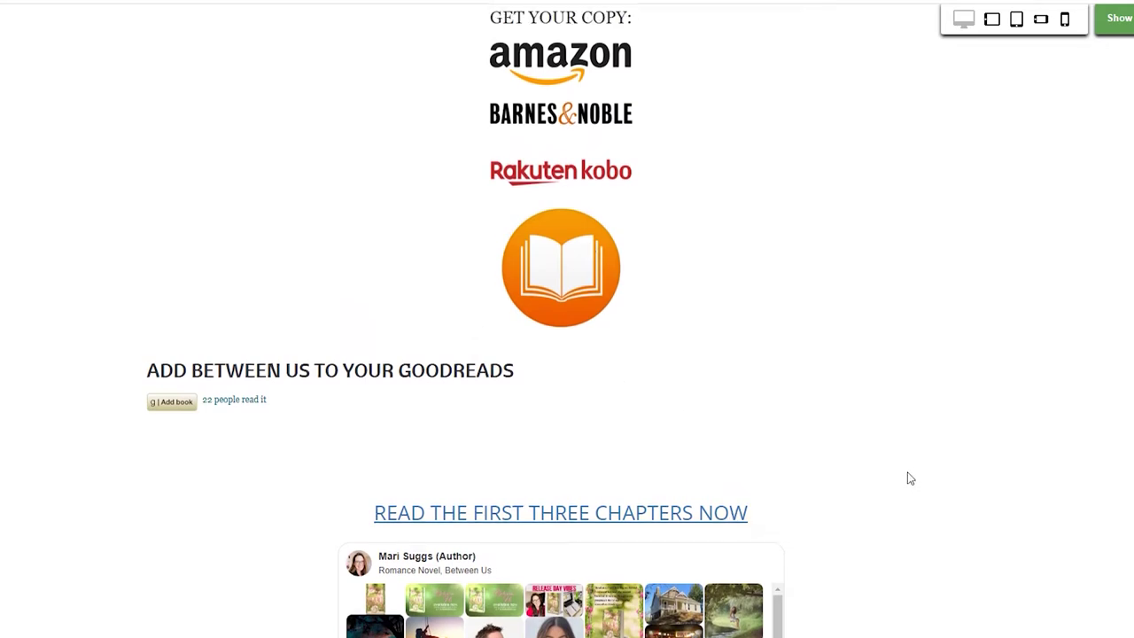
{"action": "scroll", "coordinate": [908, 476], "scroll_direction": "up", "scroll_amount": 3}
{"action": "scroll", "coordinate": [905, 477], "scroll_direction": "down", "scroll_amount": 4}
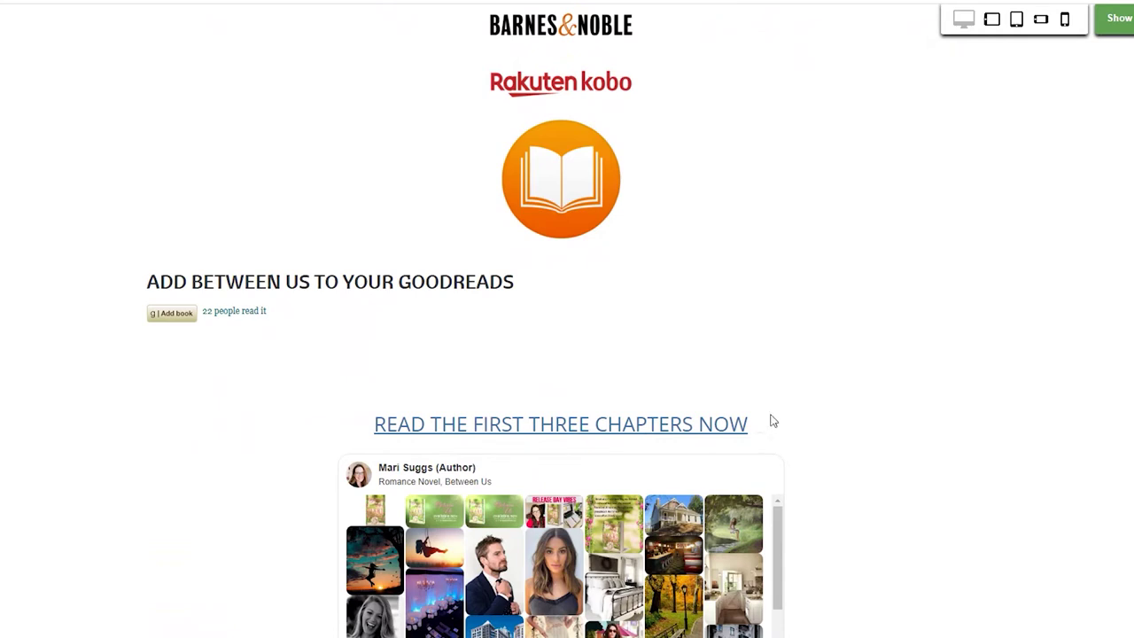
{"action": "left_click_drag", "start_coordinate": [772, 420], "coordinate": [357, 397]}
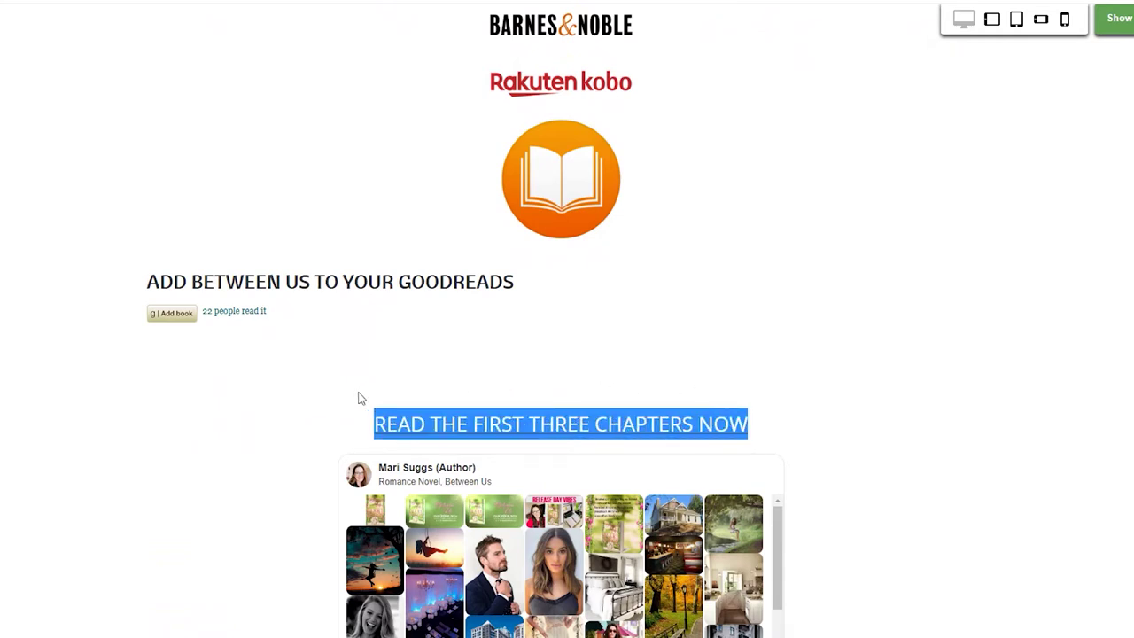
{"action": "left_click", "coordinate": [382, 386]}
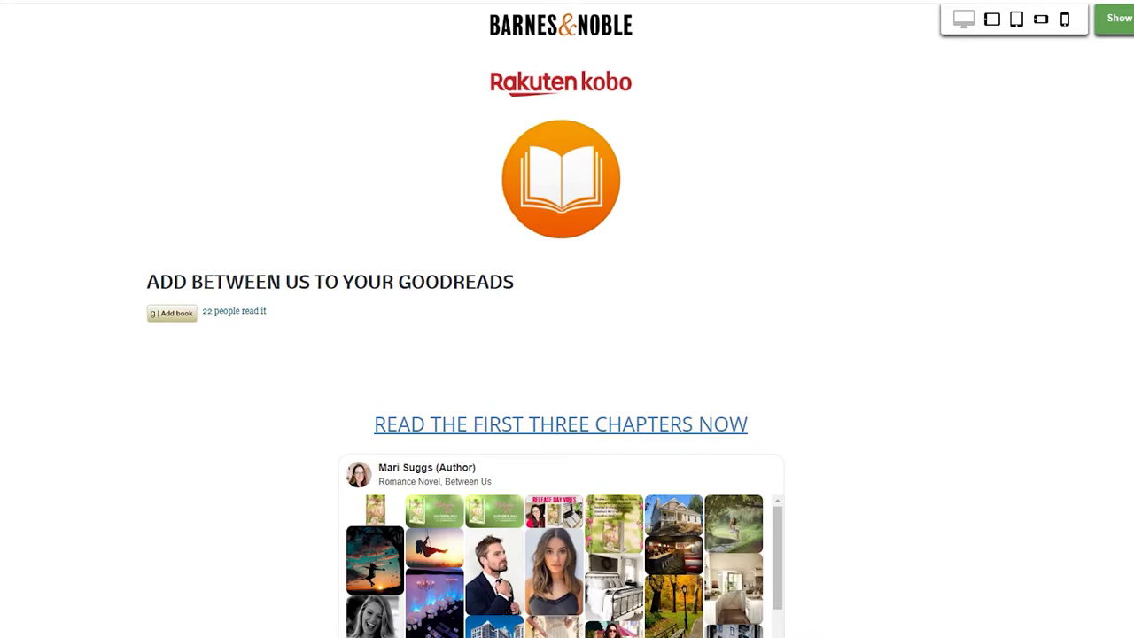
{"action": "scroll", "coordinate": [248, 115], "scroll_direction": "up", "scroll_amount": 15}
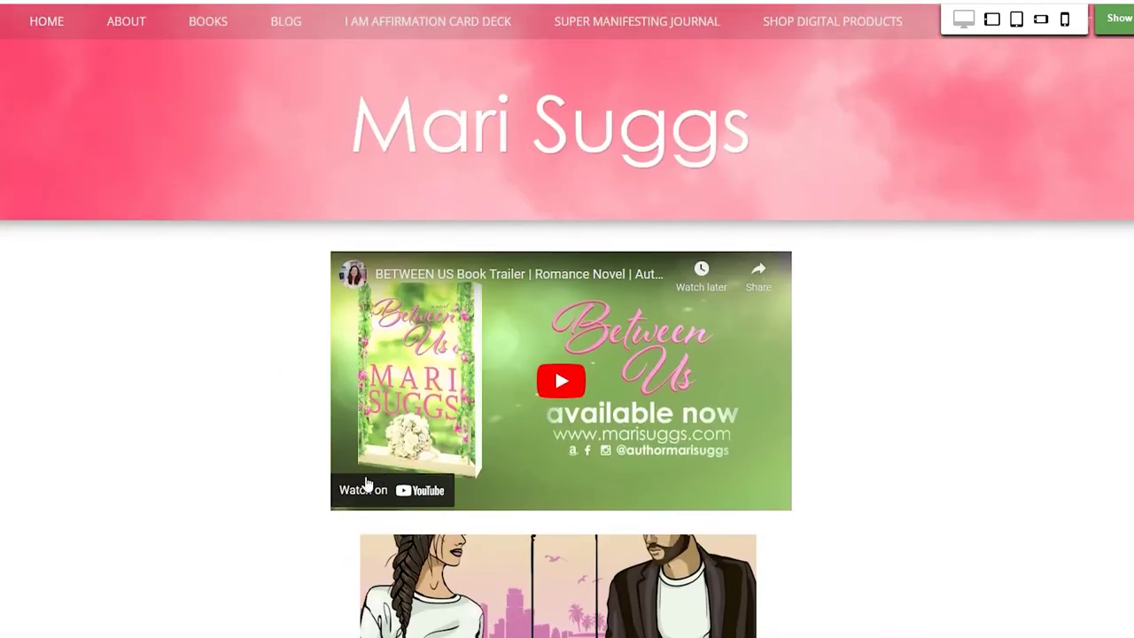
- Scroll to the embedded preview, open its first text page and turn one page
{"action": "scroll", "coordinate": [376, 455], "scroll_direction": "down", "scroll_amount": 3}
{"action": "scroll", "coordinate": [334, 452], "scroll_direction": "down", "scroll_amount": 4}
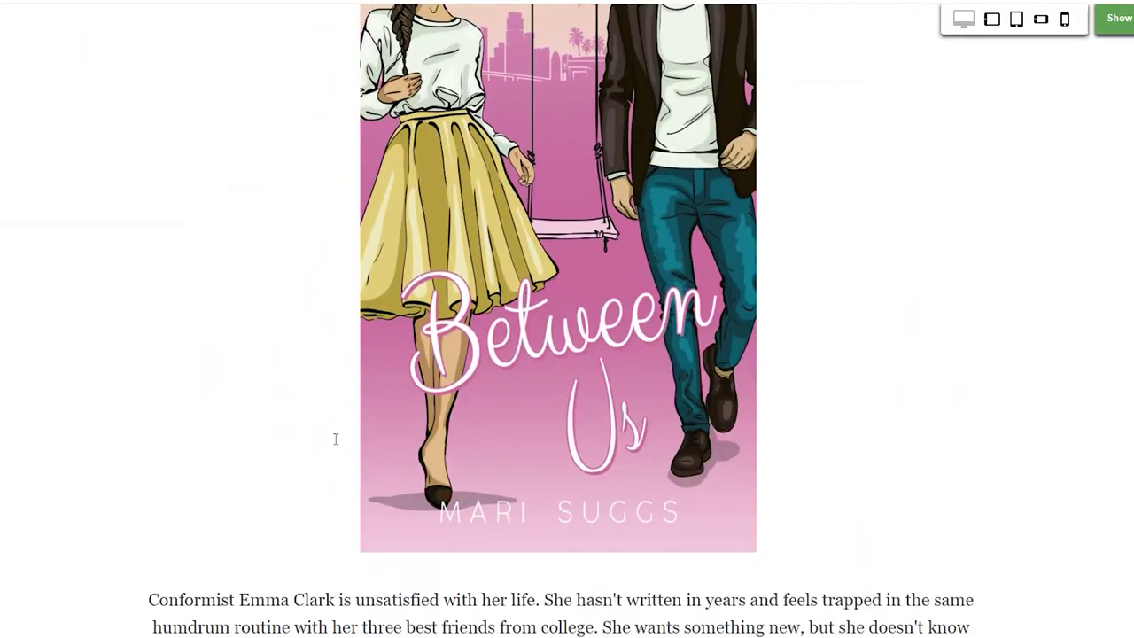
{"action": "scroll", "coordinate": [365, 450], "scroll_direction": "down", "scroll_amount": 4}
{"action": "scroll", "coordinate": [359, 456], "scroll_direction": "down", "scroll_amount": 3}
{"action": "scroll", "coordinate": [359, 456], "scroll_direction": "down", "scroll_amount": 3}
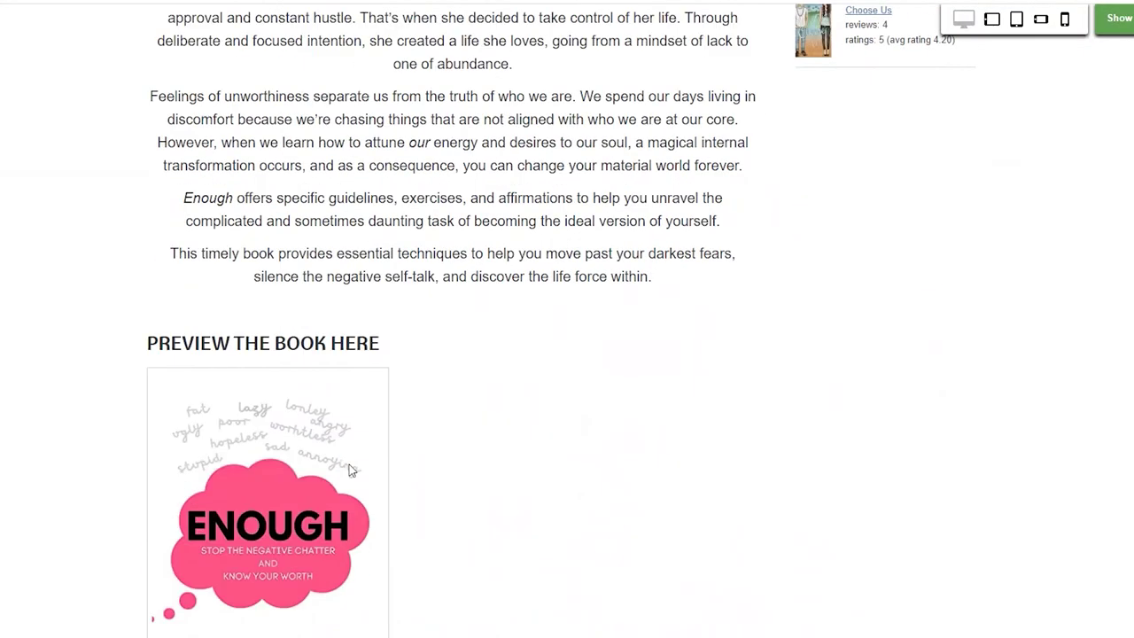
{"action": "scroll", "coordinate": [354, 496], "scroll_direction": "down", "scroll_amount": 1}
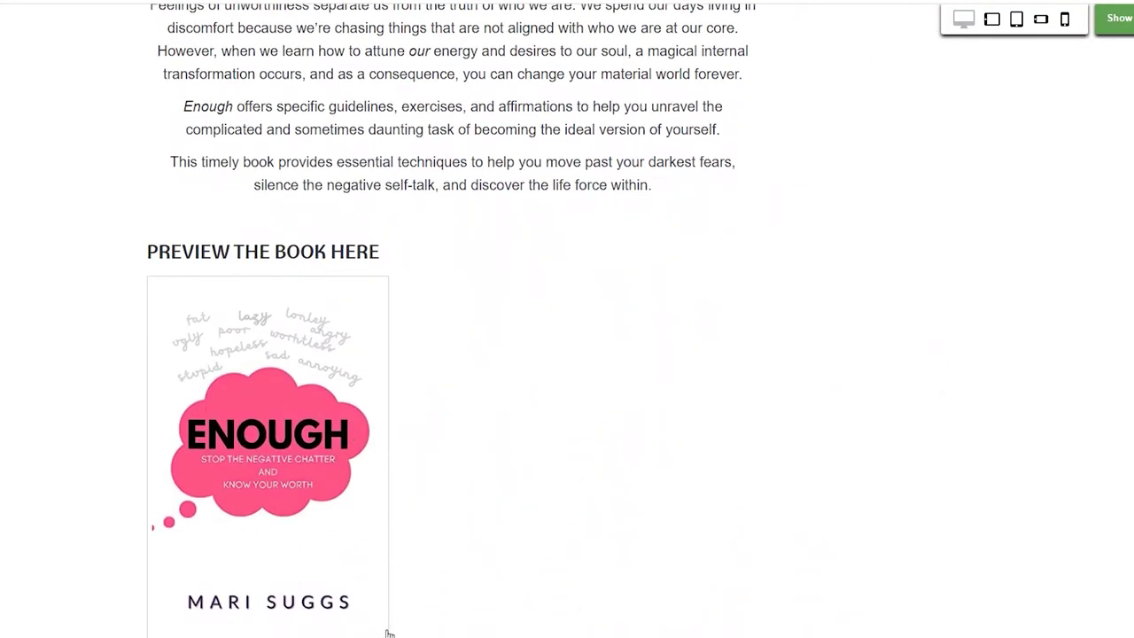
{"action": "left_click", "coordinate": [383, 523]}
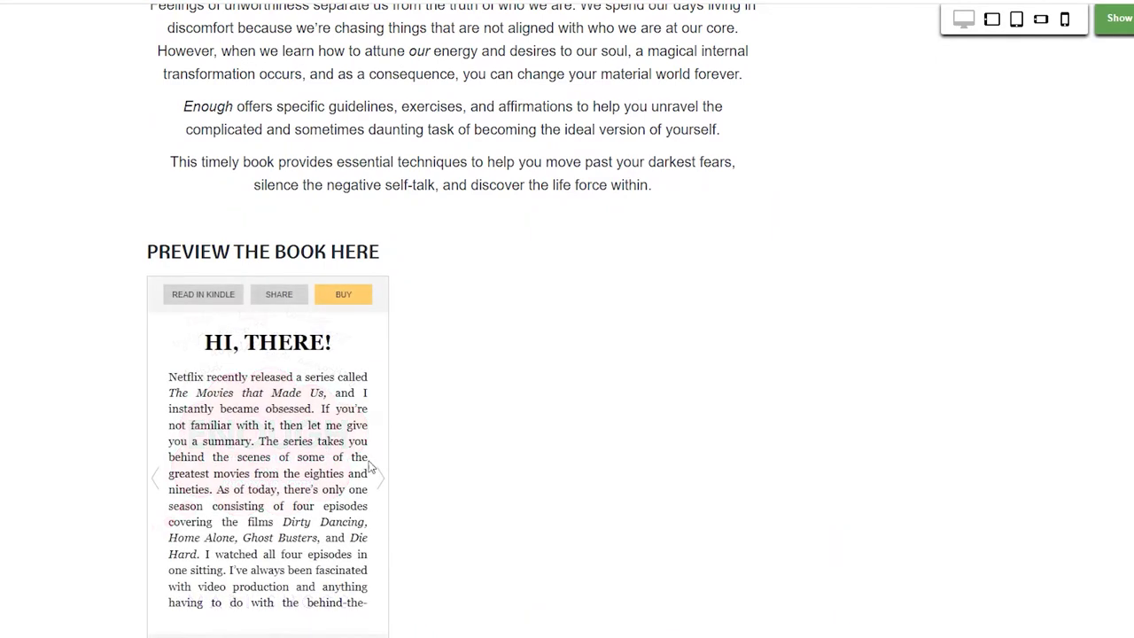
{"action": "left_click", "coordinate": [380, 482]}
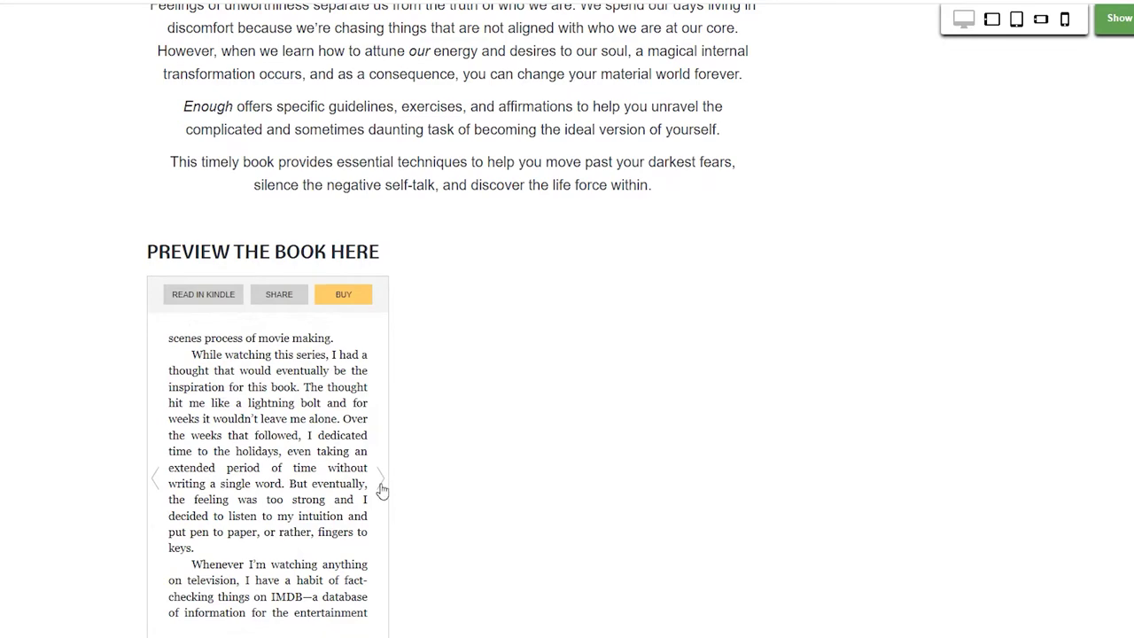
- Page the preview back to its table of contents, then forward one page
{"action": "scroll", "coordinate": [443, 505], "scroll_direction": "up", "scroll_amount": 2}
{"action": "scroll", "coordinate": [447, 505], "scroll_direction": "up", "scroll_amount": 1}
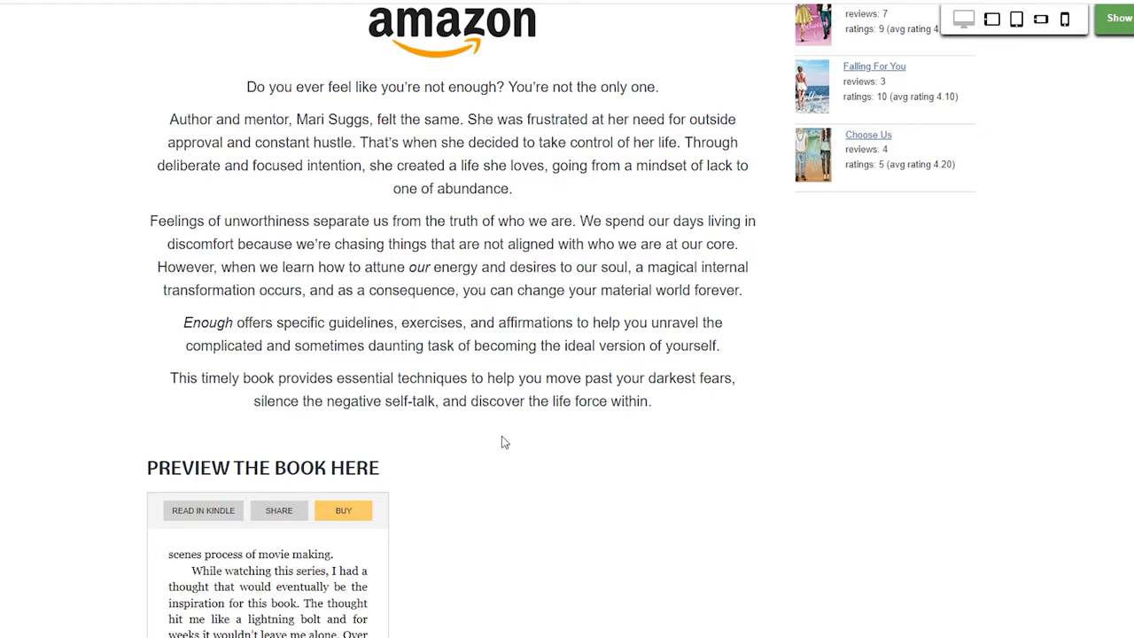
{"action": "scroll", "coordinate": [501, 442], "scroll_direction": "down", "scroll_amount": 3}
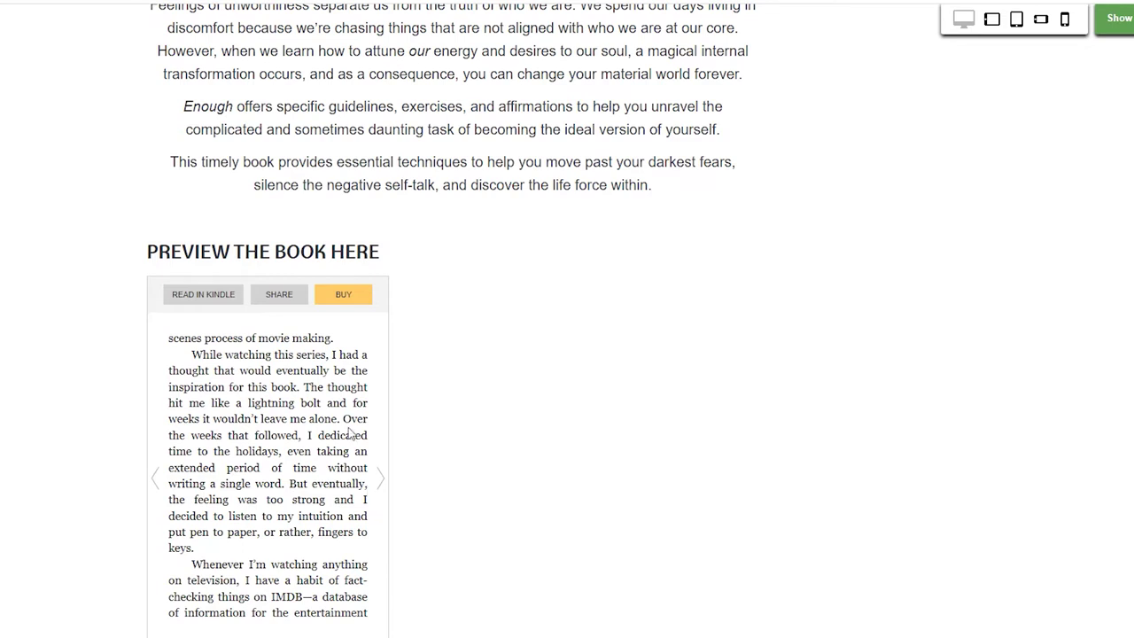
{"action": "left_click", "coordinate": [160, 483]}
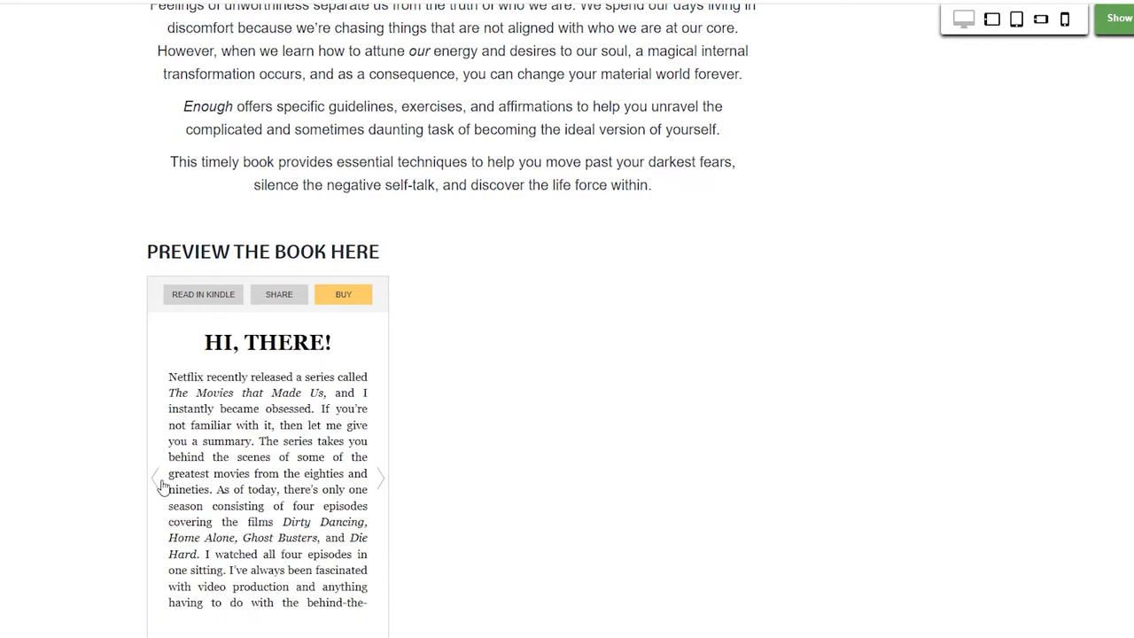
{"action": "left_click", "coordinate": [160, 483]}
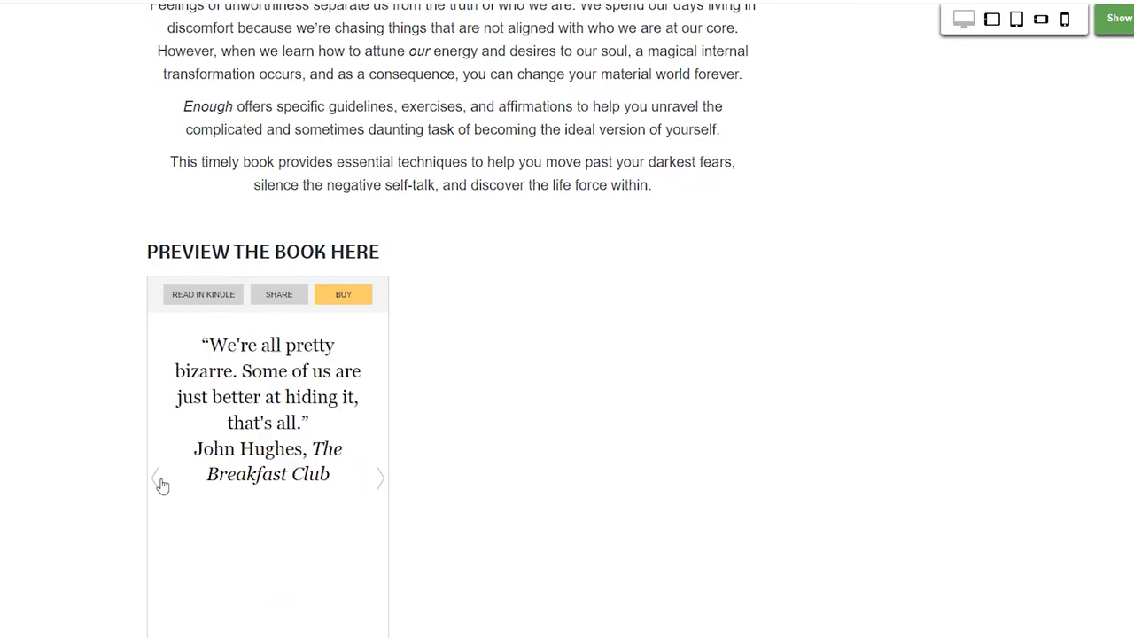
{"action": "left_click", "coordinate": [382, 480]}
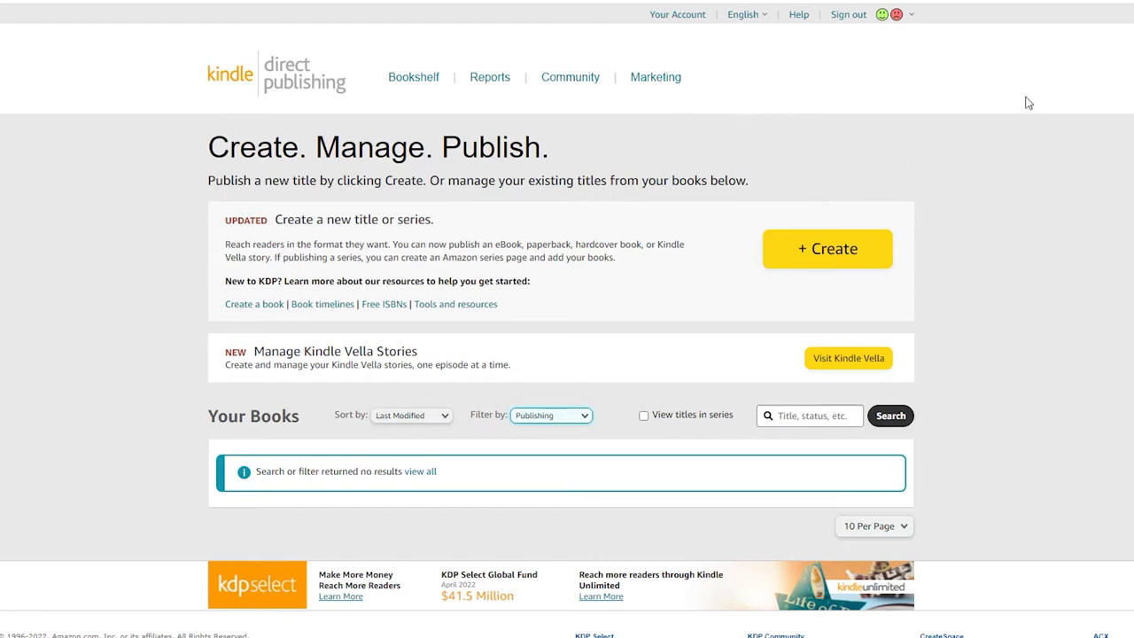
- Go to KDP Marketing resources and scroll down to Kindle Instant Book Previews
{"action": "left_click", "coordinate": [668, 84]}
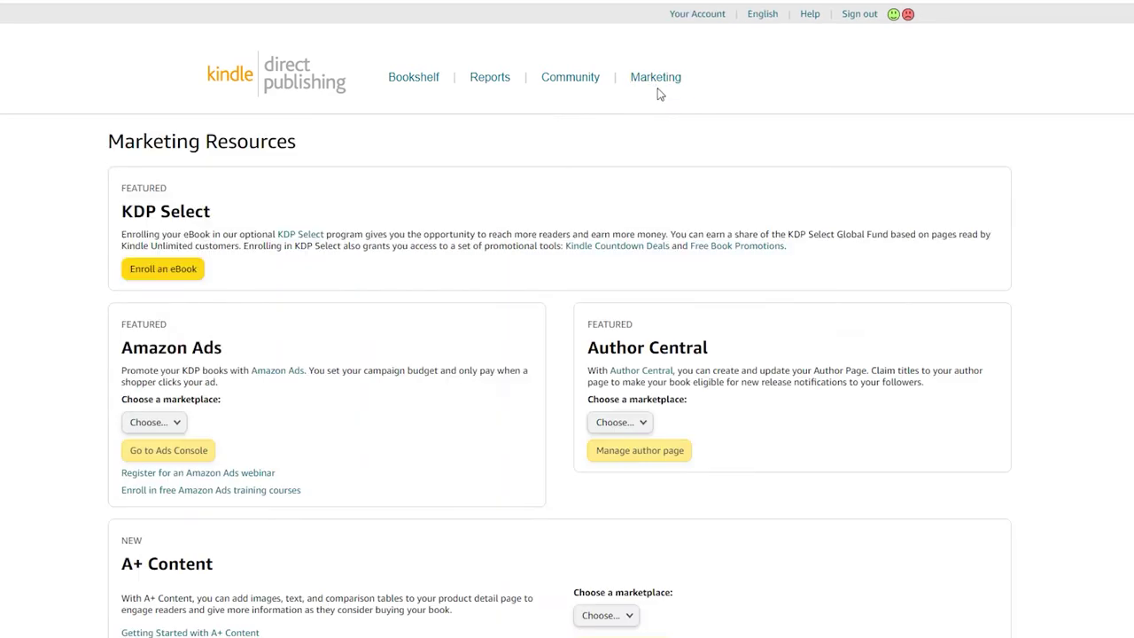
{"action": "scroll", "coordinate": [777, 278], "scroll_direction": "down", "scroll_amount": 6}
{"action": "scroll", "coordinate": [787, 284], "scroll_direction": "down", "scroll_amount": 4}
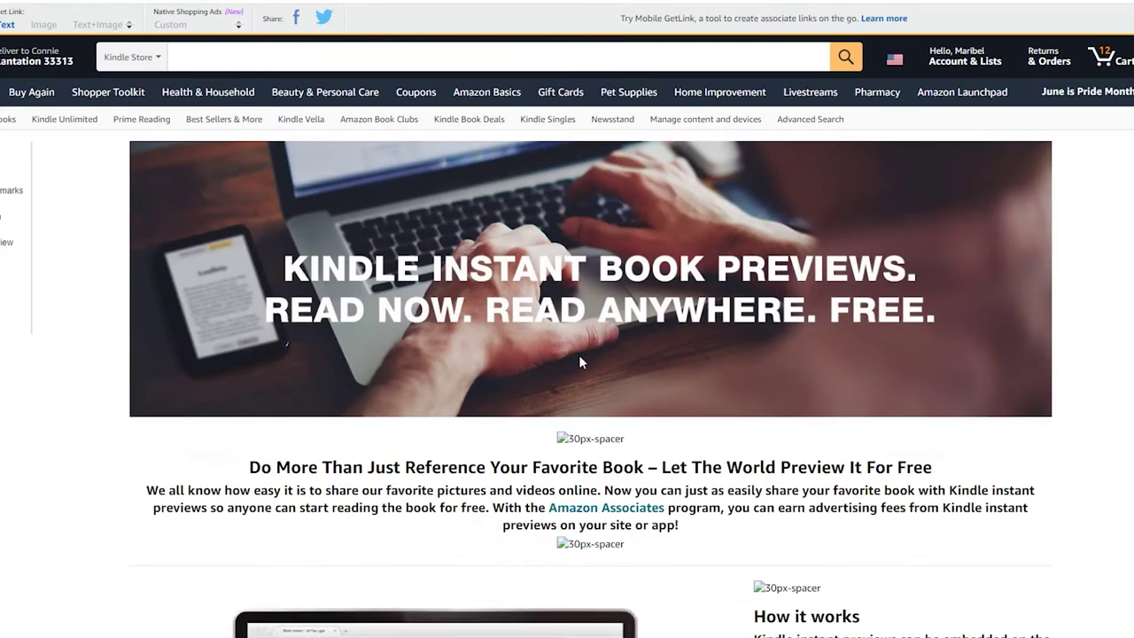
{"action": "scroll", "coordinate": [438, 332], "scroll_direction": "down", "scroll_amount": 3}
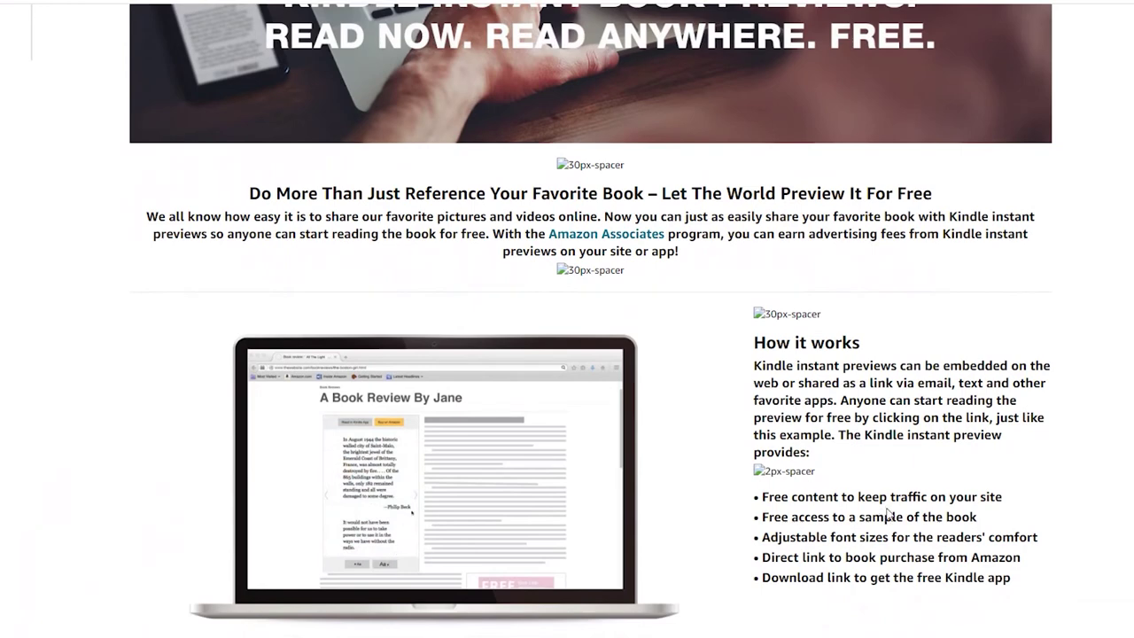
{"action": "scroll", "coordinate": [873, 467], "scroll_direction": "down", "scroll_amount": 3}
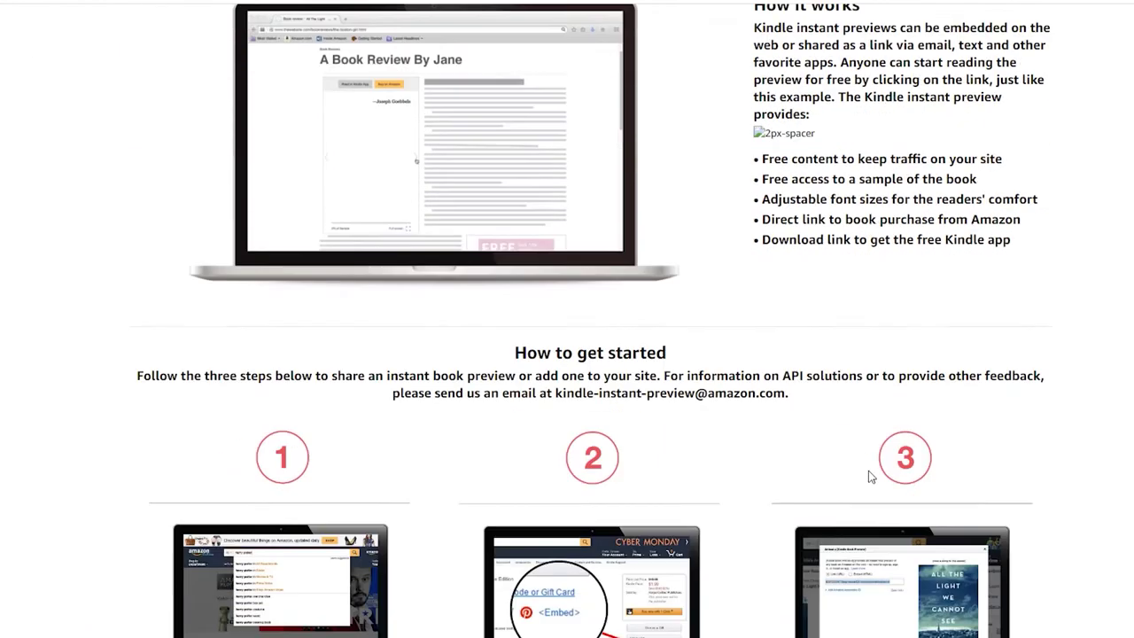
{"action": "scroll", "coordinate": [872, 469], "scroll_direction": "down", "scroll_amount": 2}
{"action": "scroll", "coordinate": [186, 619], "scroll_direction": "down", "scroll_amount": 1}
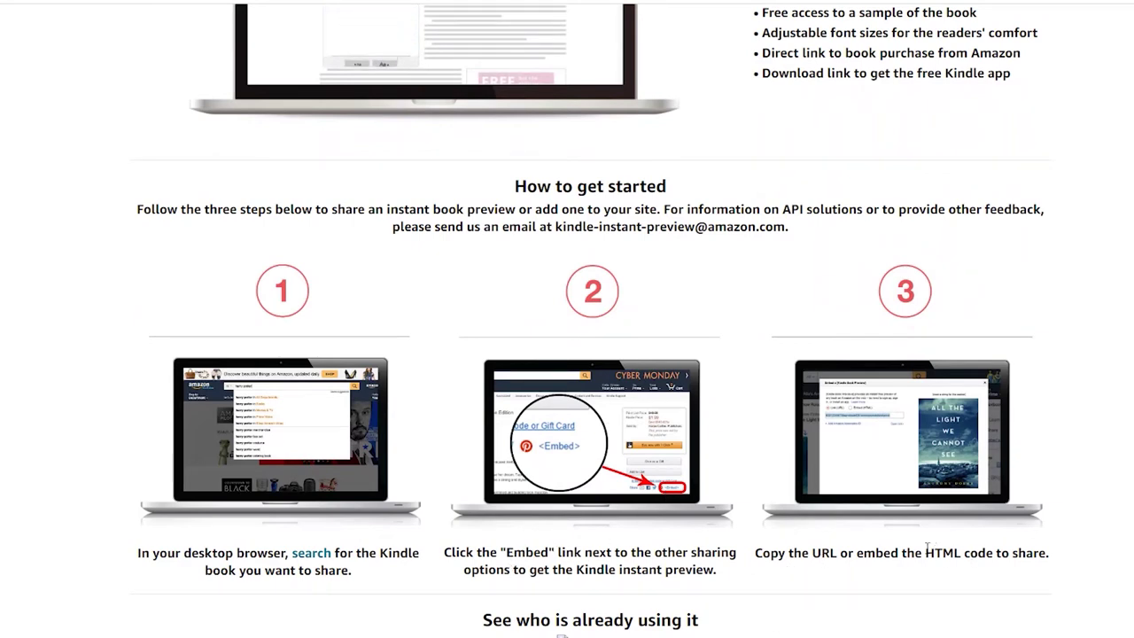
{"action": "left_click_drag", "start_coordinate": [925, 552], "coordinate": [972, 554]}
{"action": "left_click", "coordinate": [1025, 573]}
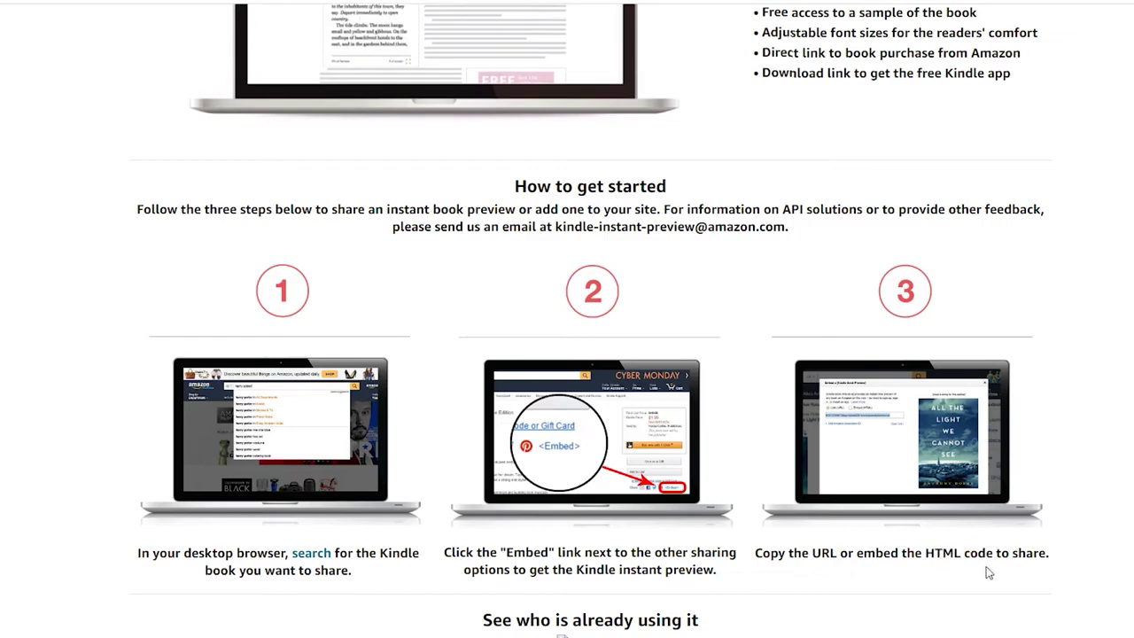
{"action": "scroll", "coordinate": [1001, 571], "scroll_direction": "down", "scroll_amount": 3}
{"action": "scroll", "coordinate": [931, 530], "scroll_direction": "up", "scroll_amount": 3}
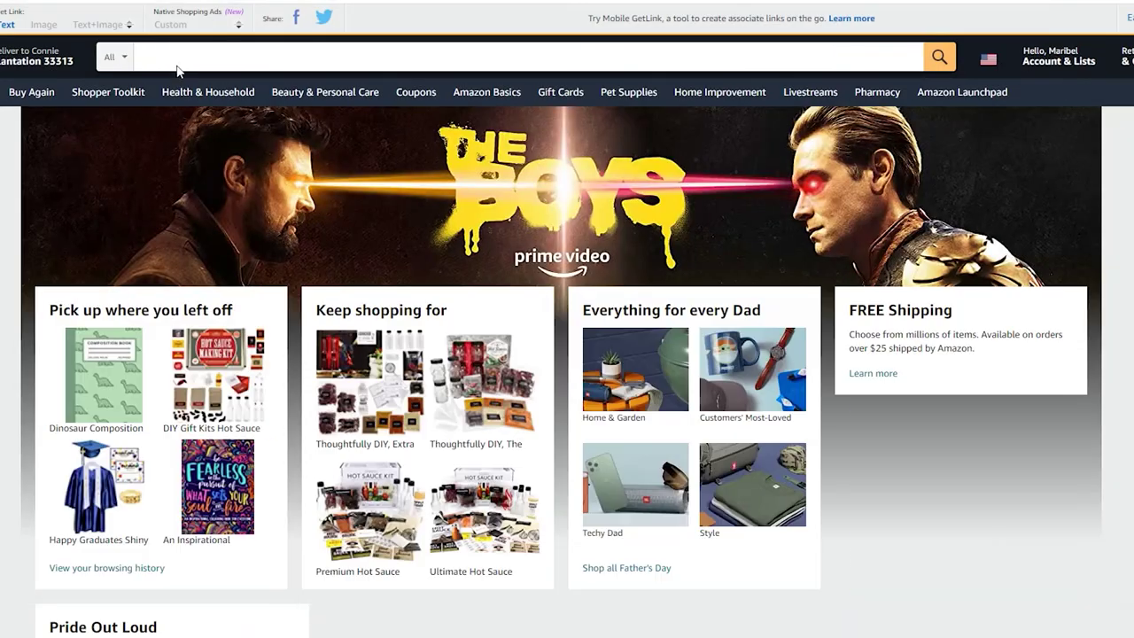
- Search Amazon for 'mari suggs' and open the Between Us Kindle Edition from the results
{"action": "left_click", "coordinate": [177, 60]}
{"action": "type", "text": "mari"}
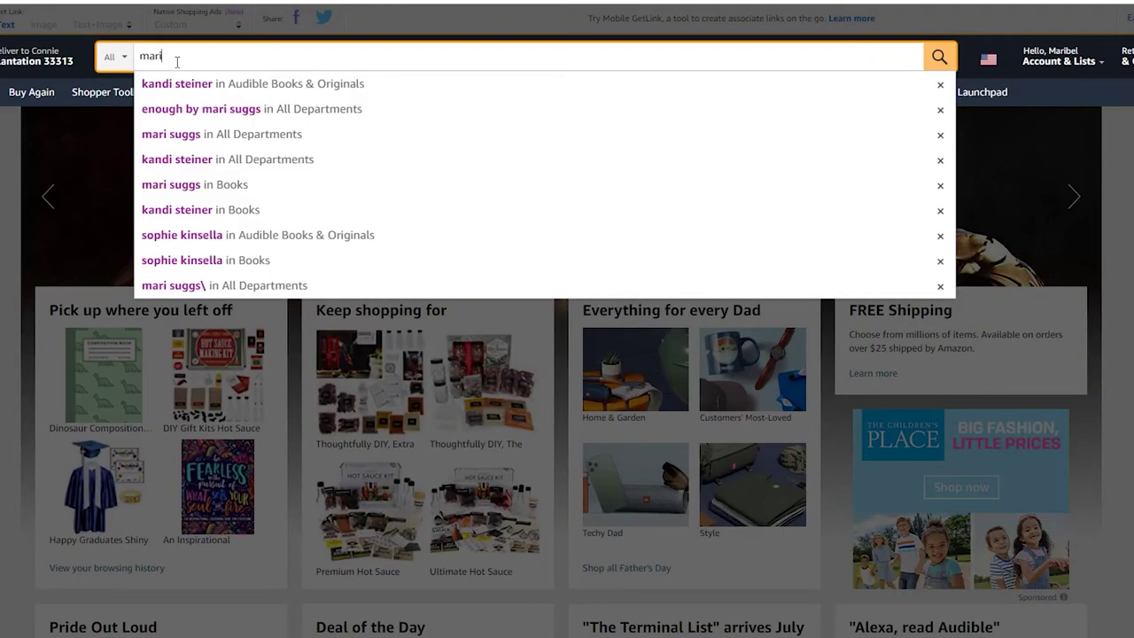
{"action": "type", "text": " suggs"}
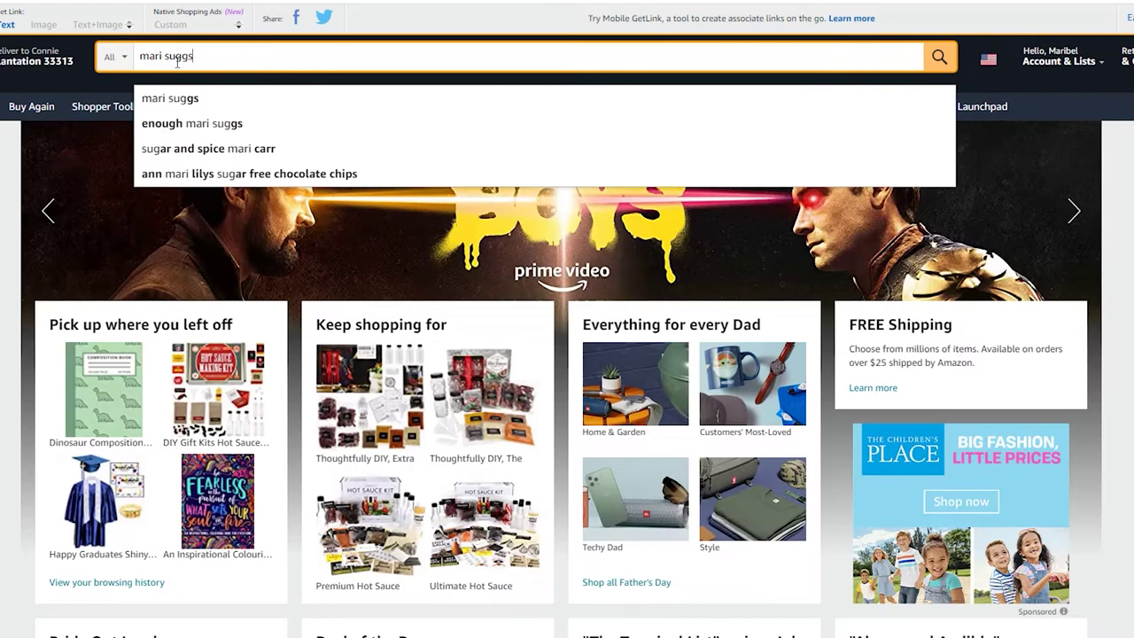
{"action": "key", "text": "Return"}
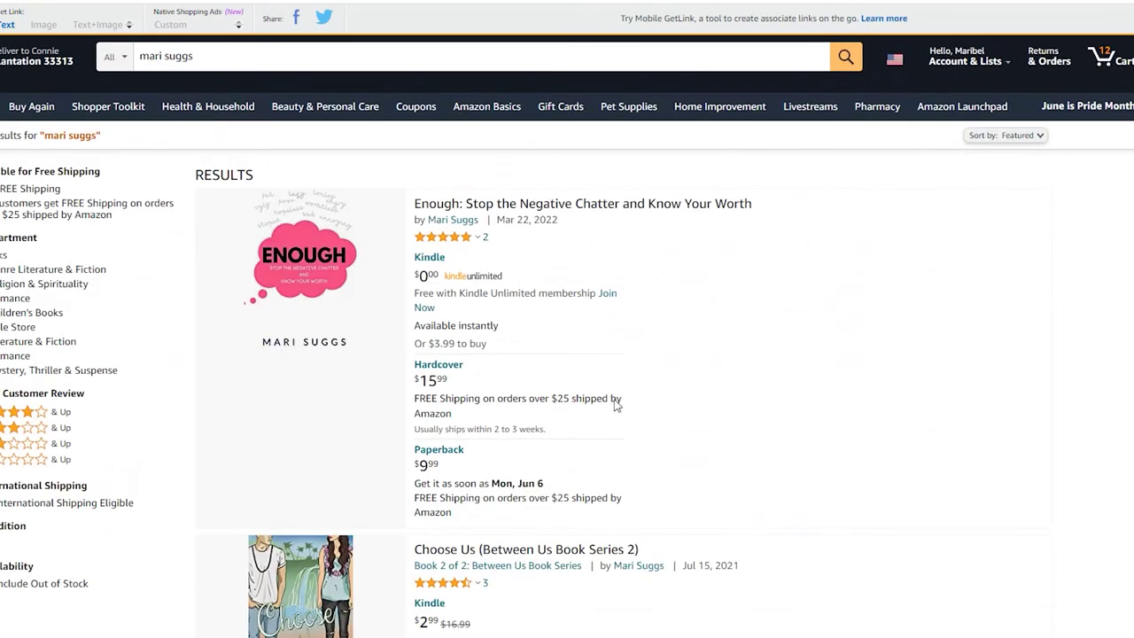
{"action": "scroll", "coordinate": [611, 407], "scroll_direction": "down", "scroll_amount": 2}
{"action": "scroll", "coordinate": [590, 420], "scroll_direction": "down", "scroll_amount": 1}
{"action": "scroll", "coordinate": [591, 431], "scroll_direction": "down", "scroll_amount": 3}
{"action": "scroll", "coordinate": [591, 436], "scroll_direction": "down", "scroll_amount": 3}
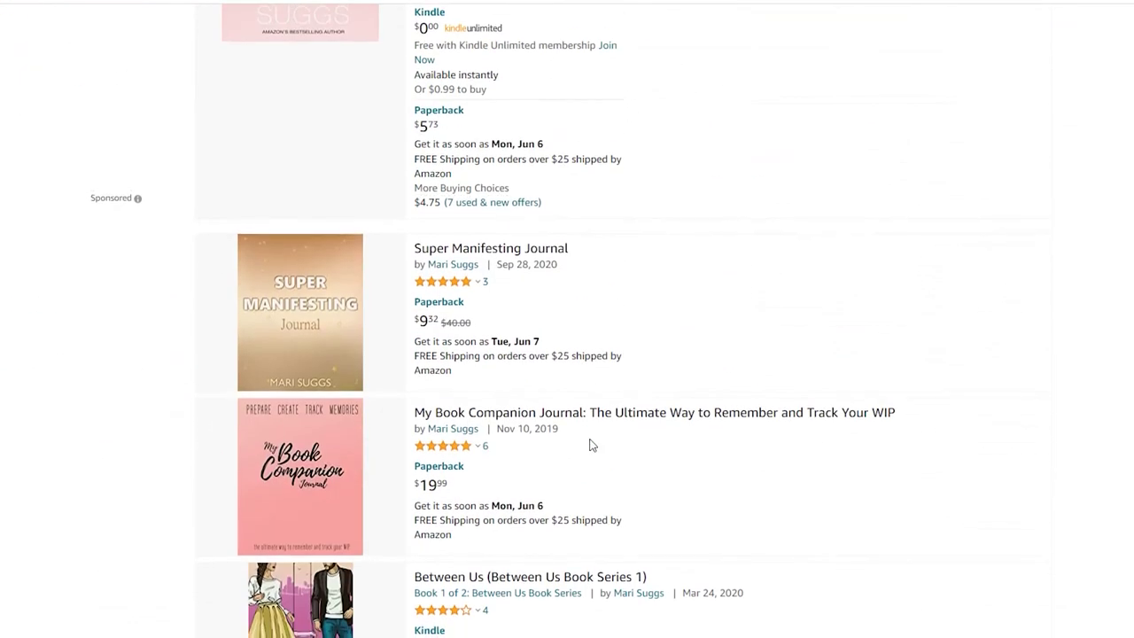
{"action": "scroll", "coordinate": [567, 447], "scroll_direction": "down", "scroll_amount": 2}
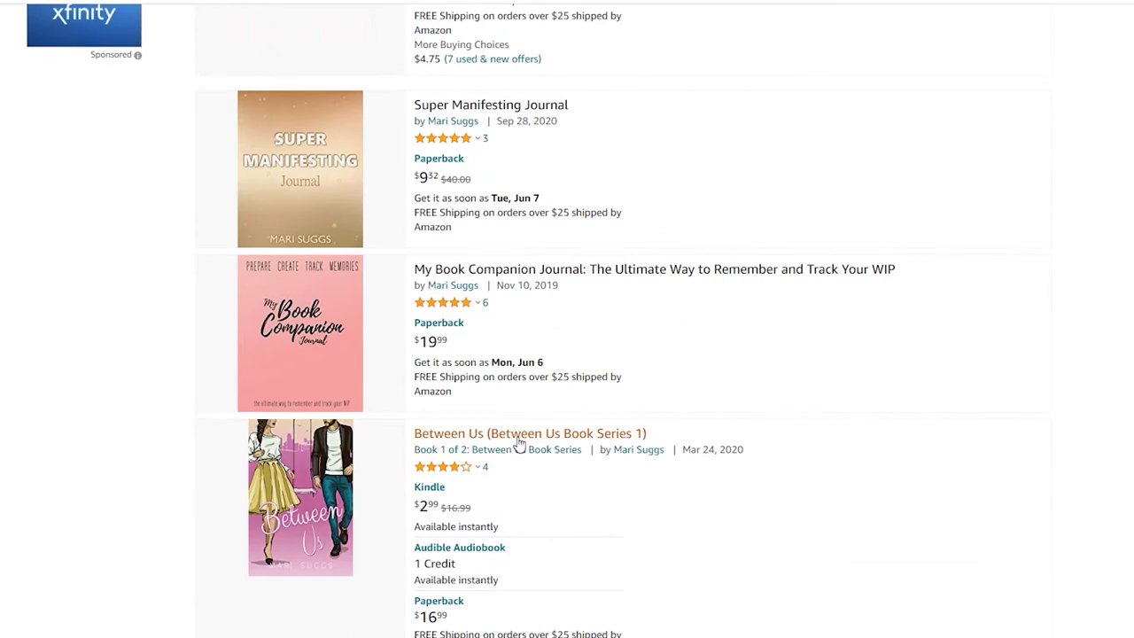
{"action": "left_click", "coordinate": [519, 436]}
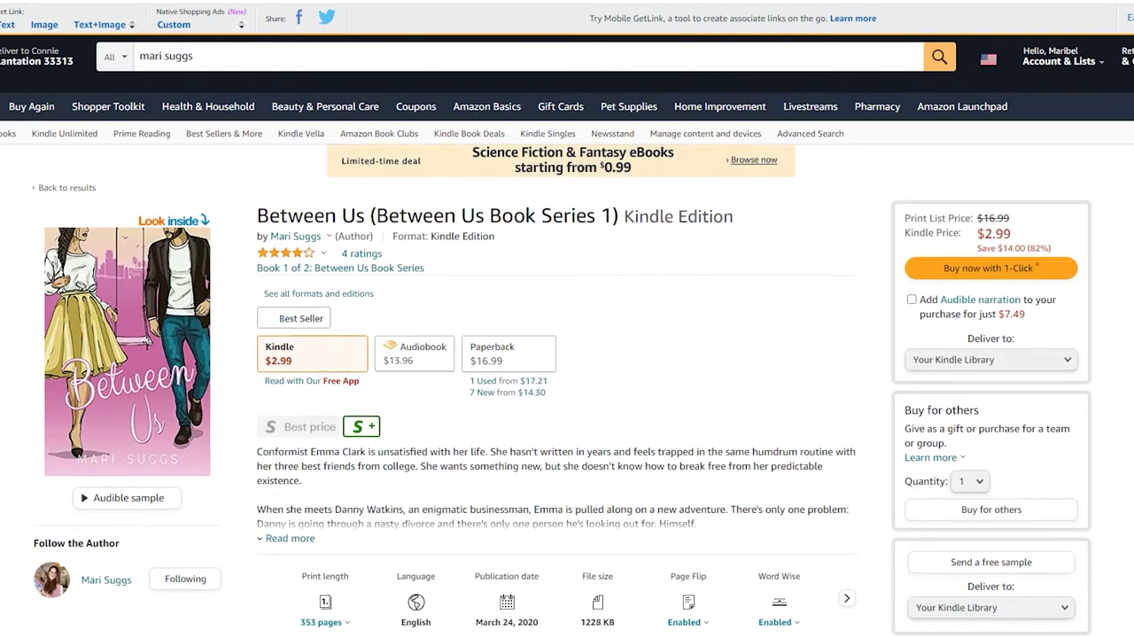
- Copy the 'Embed on your site (HTML)' code for the Between Us preview
{"action": "scroll", "coordinate": [1081, 462], "scroll_direction": "down", "scroll_amount": 1}
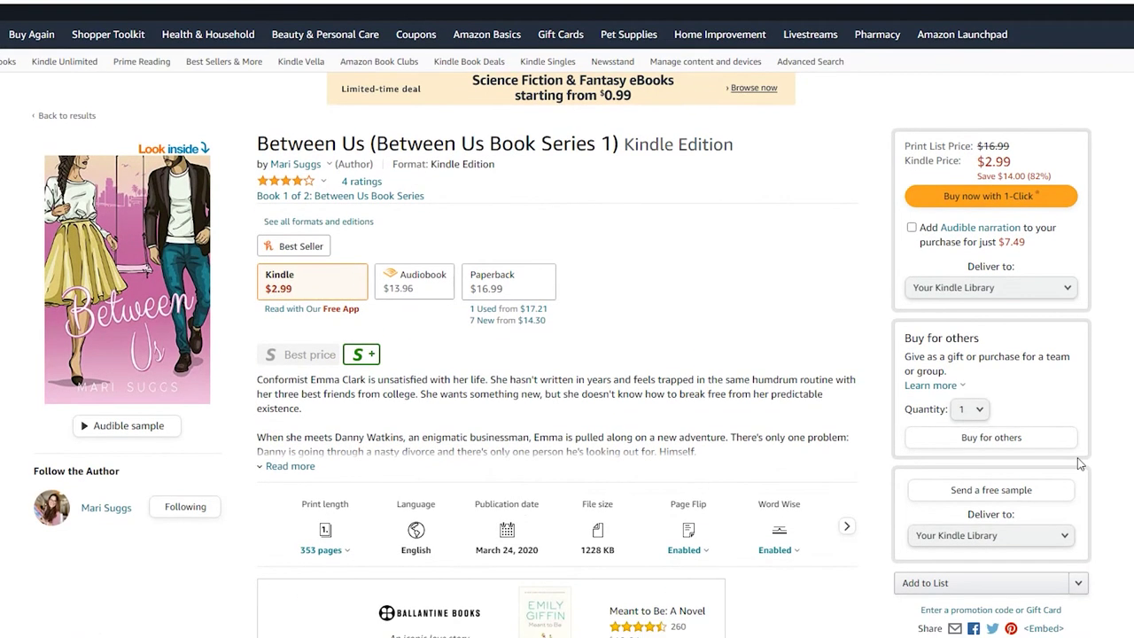
{"action": "left_click", "coordinate": [1035, 624]}
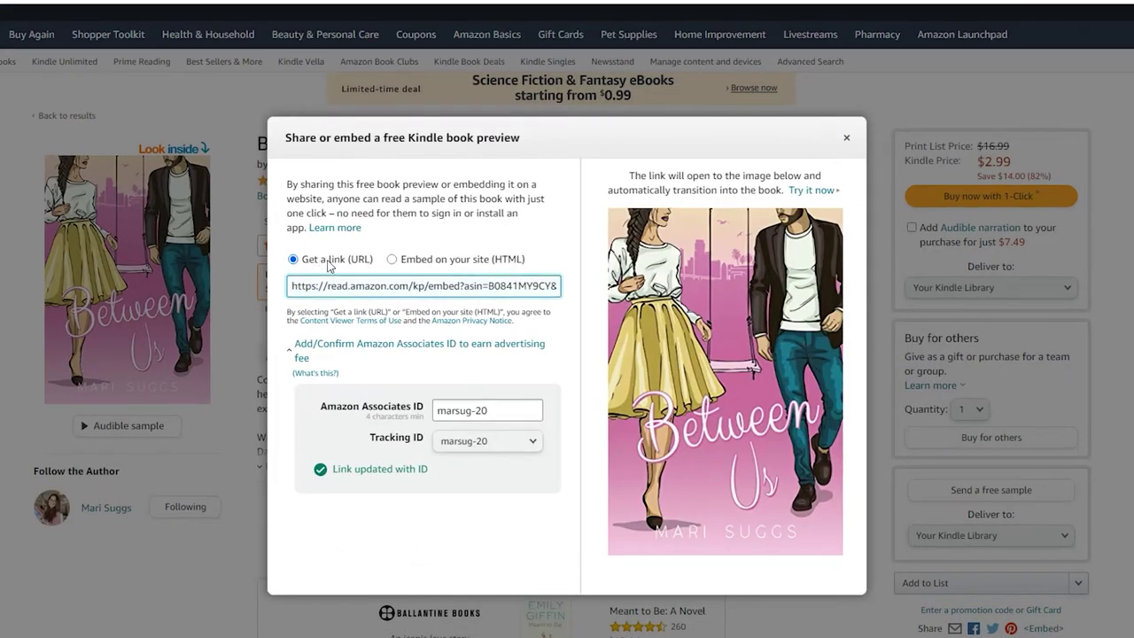
{"action": "left_click", "coordinate": [392, 259]}
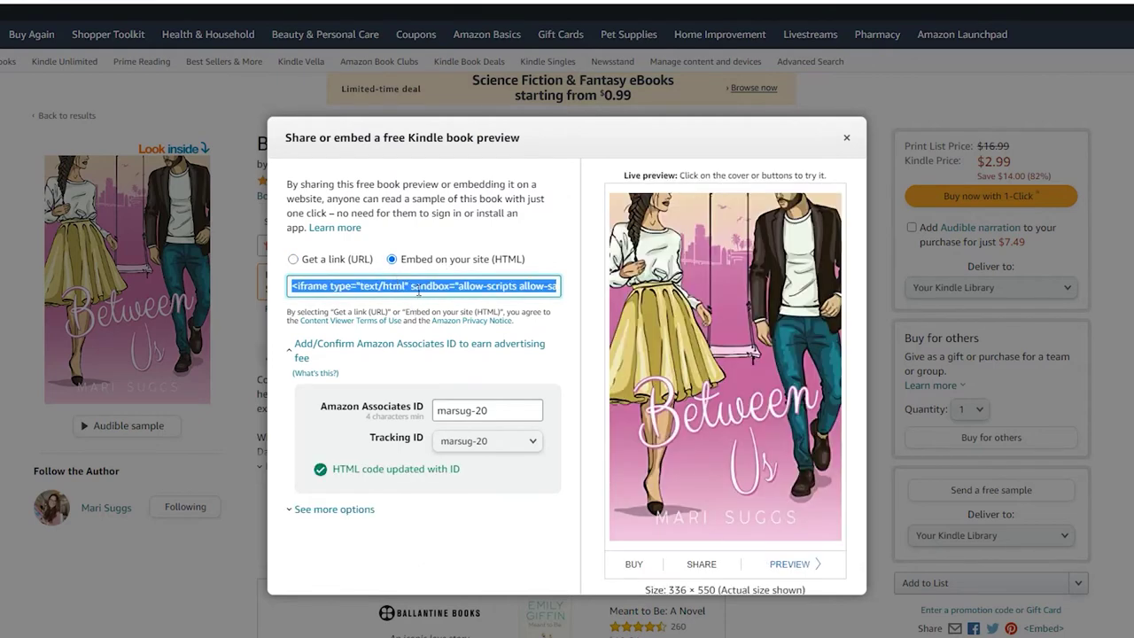
{"action": "right_click", "coordinate": [418, 289]}
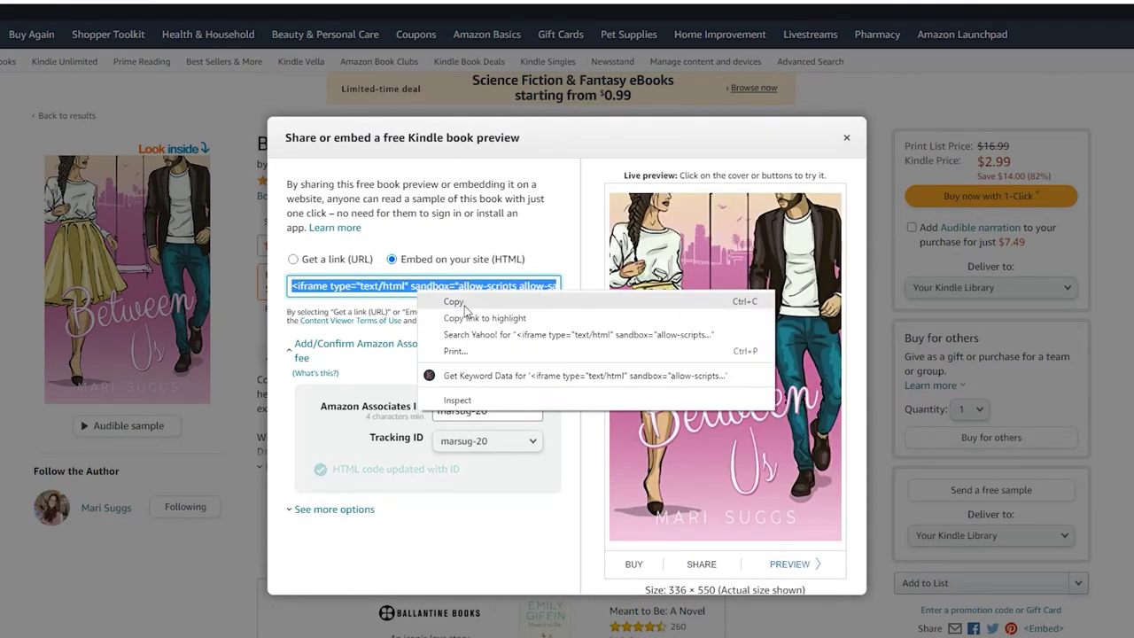
{"action": "left_click", "coordinate": [455, 302]}
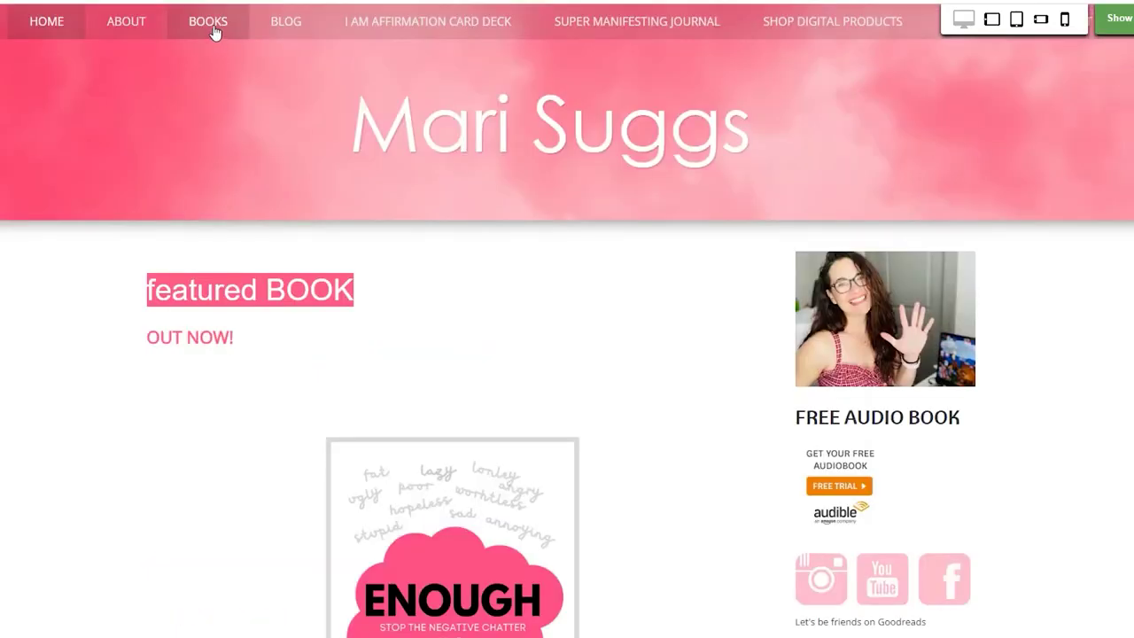
- Go to Books, restore the builder toolbar, and scroll Between Us down to its Goodreads section
{"action": "left_click", "coordinate": [215, 32]}
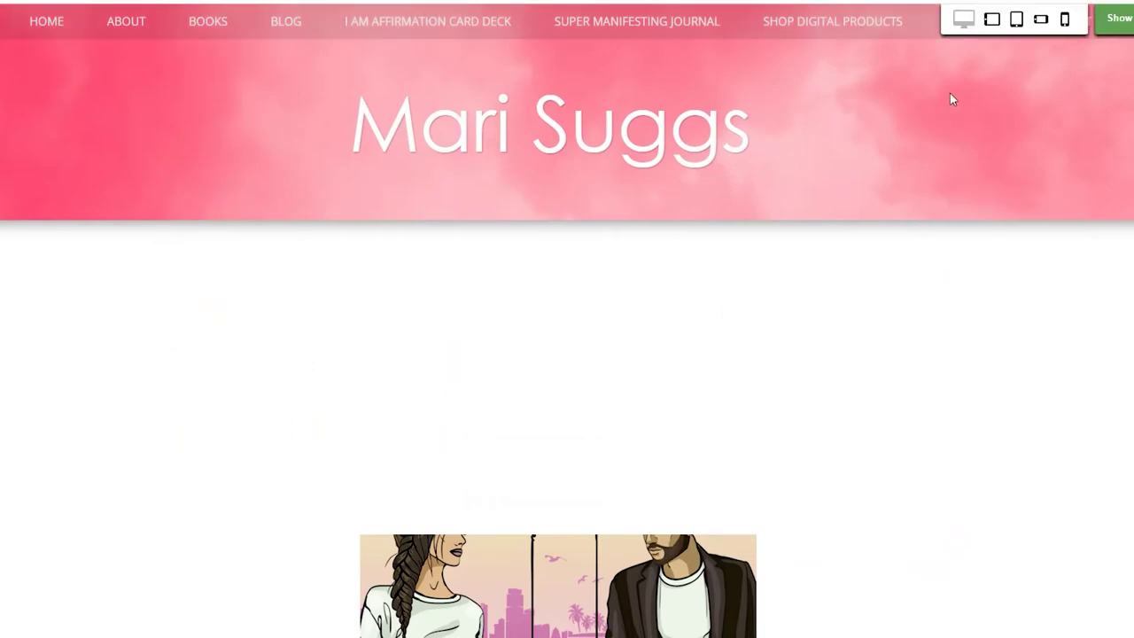
{"action": "left_click", "coordinate": [1118, 18]}
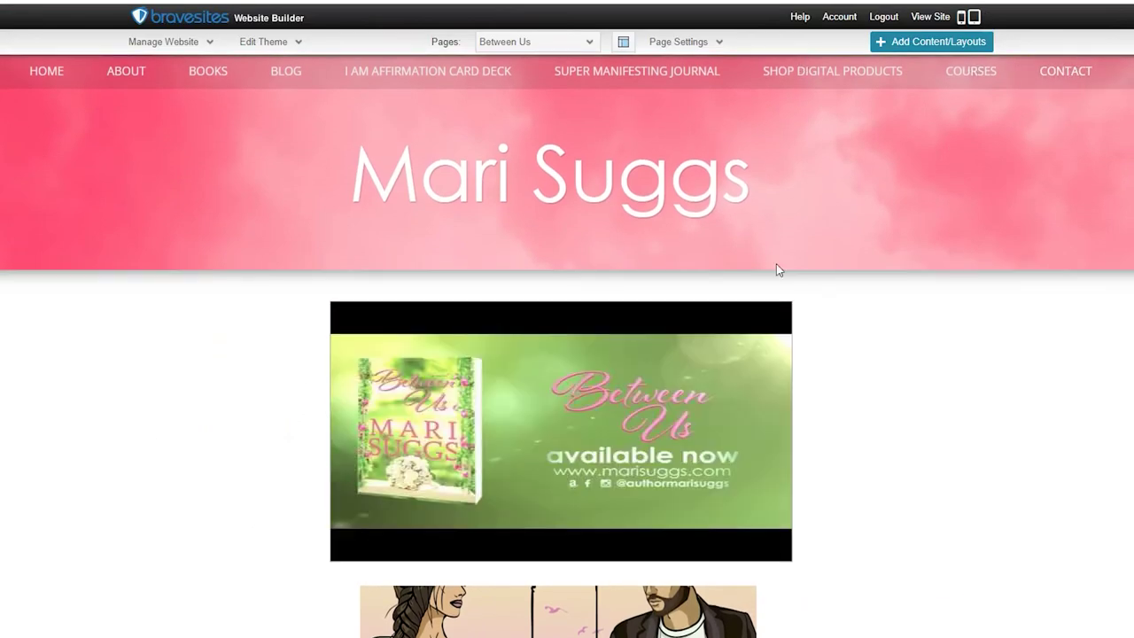
{"action": "scroll", "coordinate": [908, 509], "scroll_direction": "down", "scroll_amount": 2}
{"action": "scroll", "coordinate": [912, 498], "scroll_direction": "down", "scroll_amount": 4}
{"action": "scroll", "coordinate": [912, 498], "scroll_direction": "down", "scroll_amount": 4}
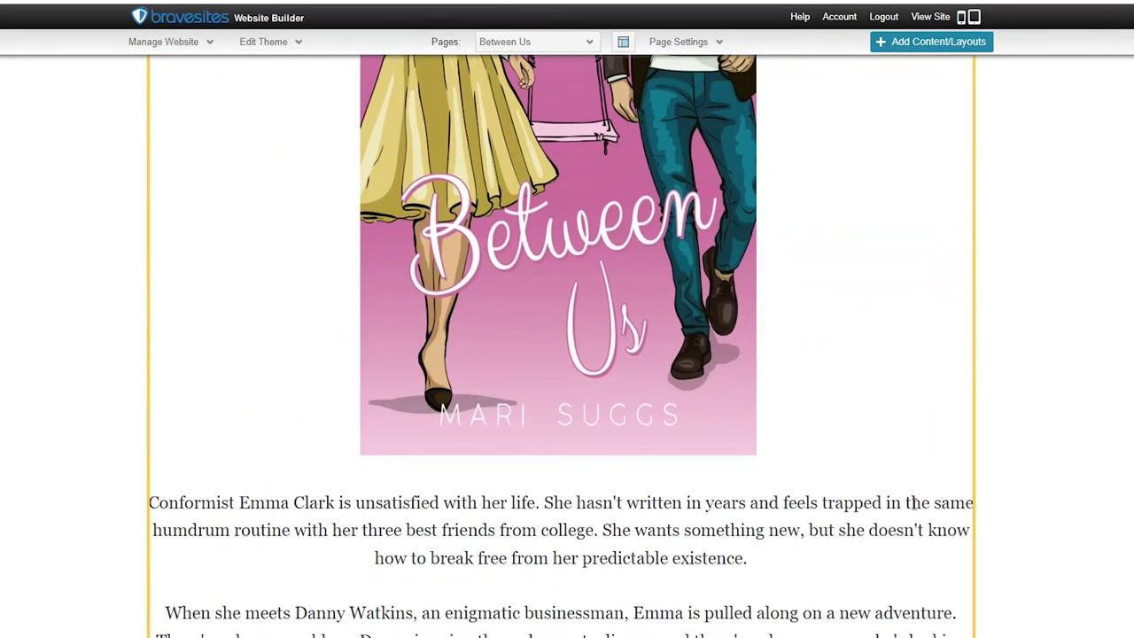
{"action": "scroll", "coordinate": [914, 503], "scroll_direction": "down", "scroll_amount": 5}
{"action": "scroll", "coordinate": [916, 506], "scroll_direction": "down", "scroll_amount": 2}
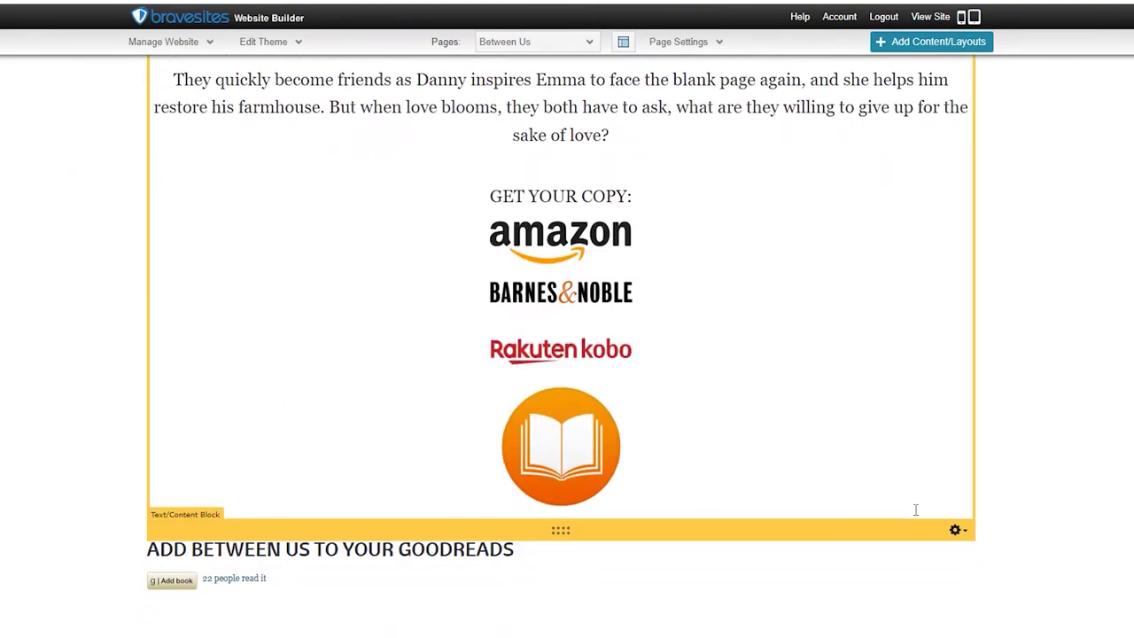
- Add an HTML block above the Goodreads heading and open it for editing
{"action": "left_click", "coordinate": [951, 44]}
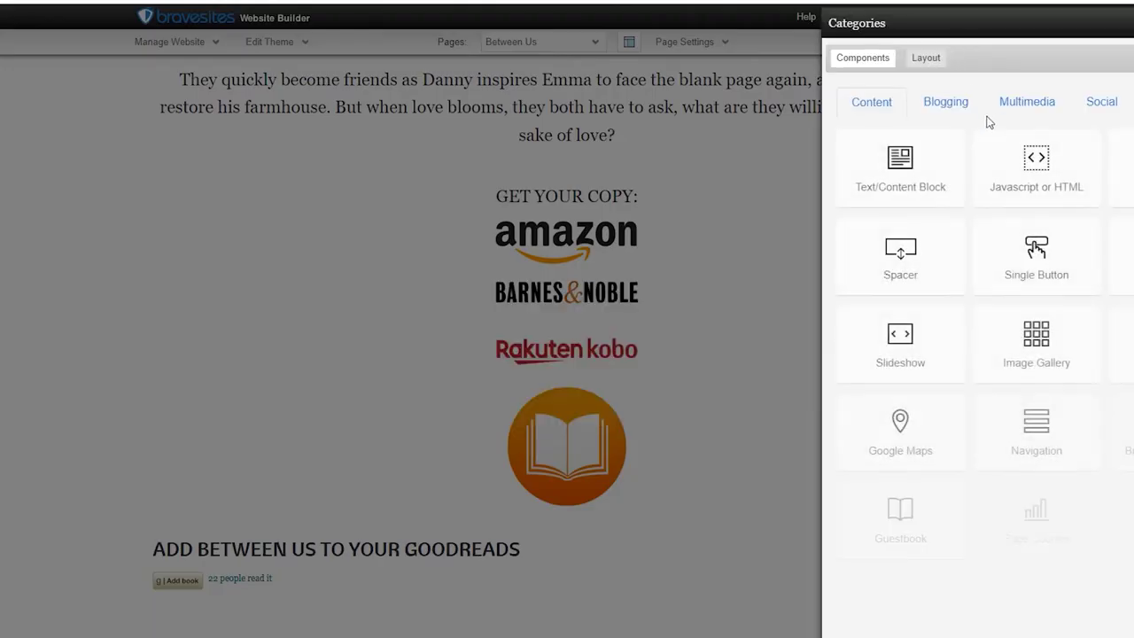
{"action": "left_click_drag", "start_coordinate": [1025, 159], "coordinate": [553, 477]}
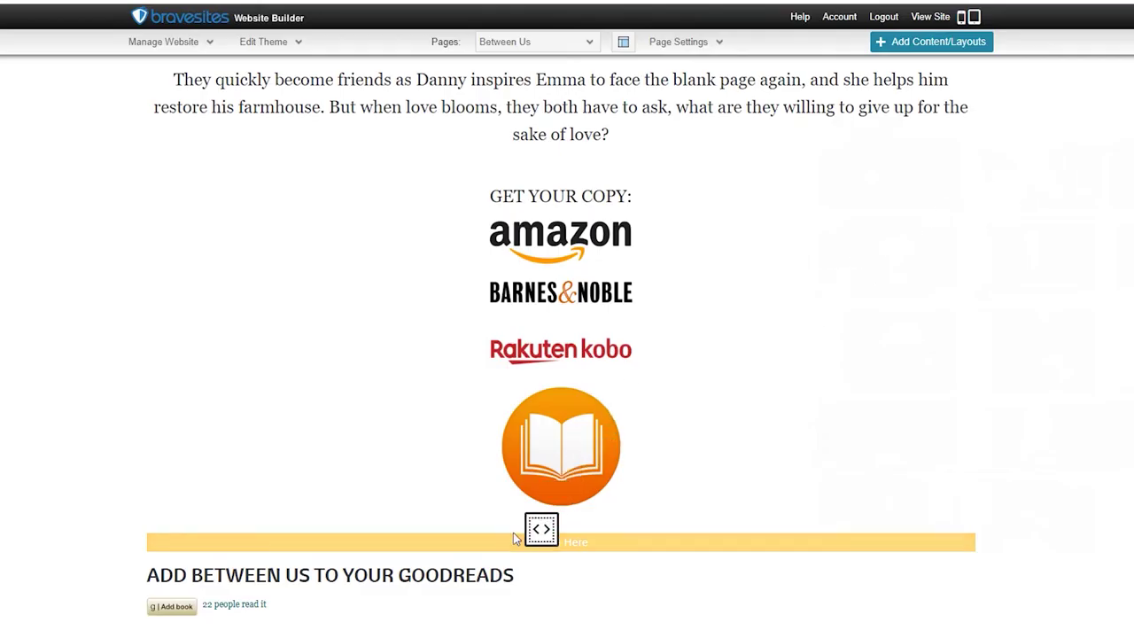
{"action": "left_click_drag", "start_coordinate": [554, 476], "coordinate": [525, 544]}
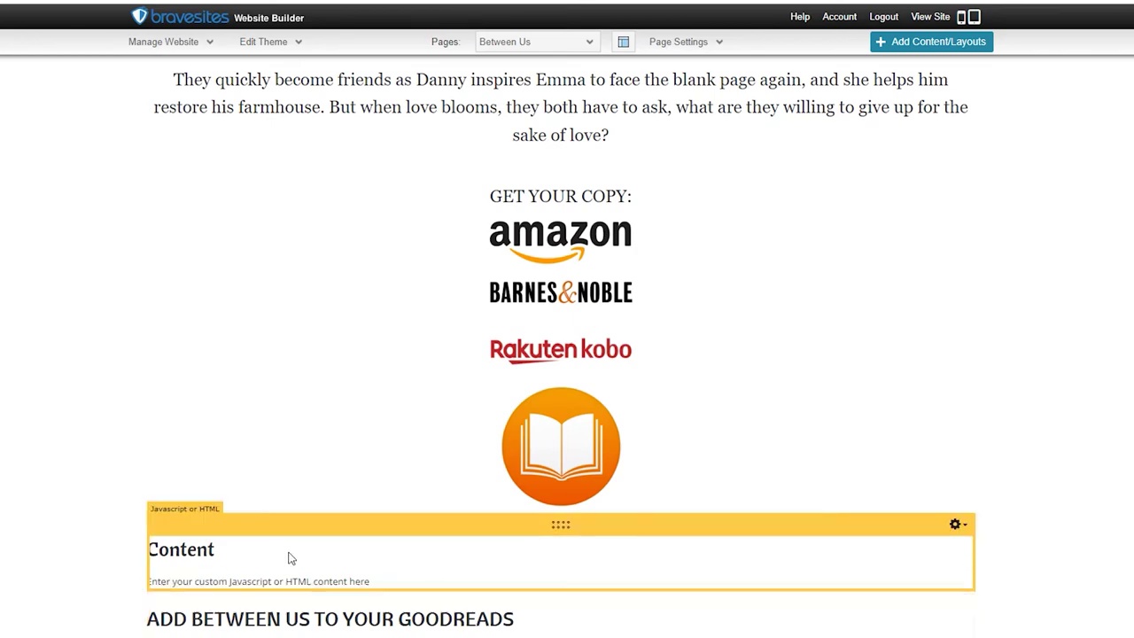
{"action": "left_click", "coordinate": [955, 524]}
{"action": "left_click", "coordinate": [925, 549]}
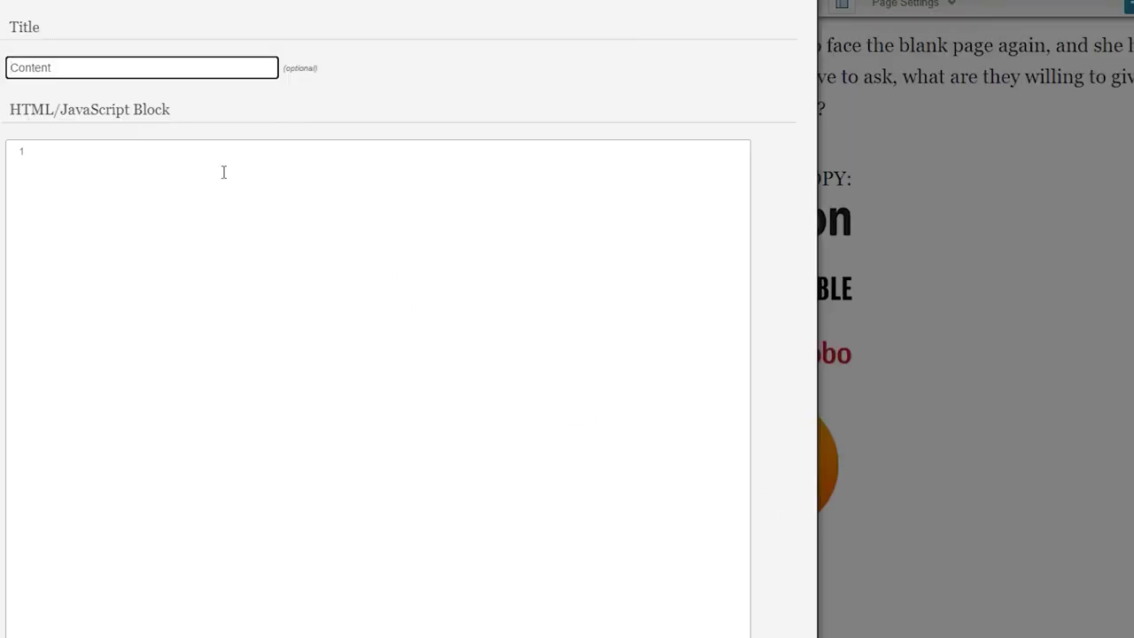
- Replace the placeholder with the Amazon embed code, title the block 'Preview the book here', and save
{"action": "left_click", "coordinate": [223, 171]}
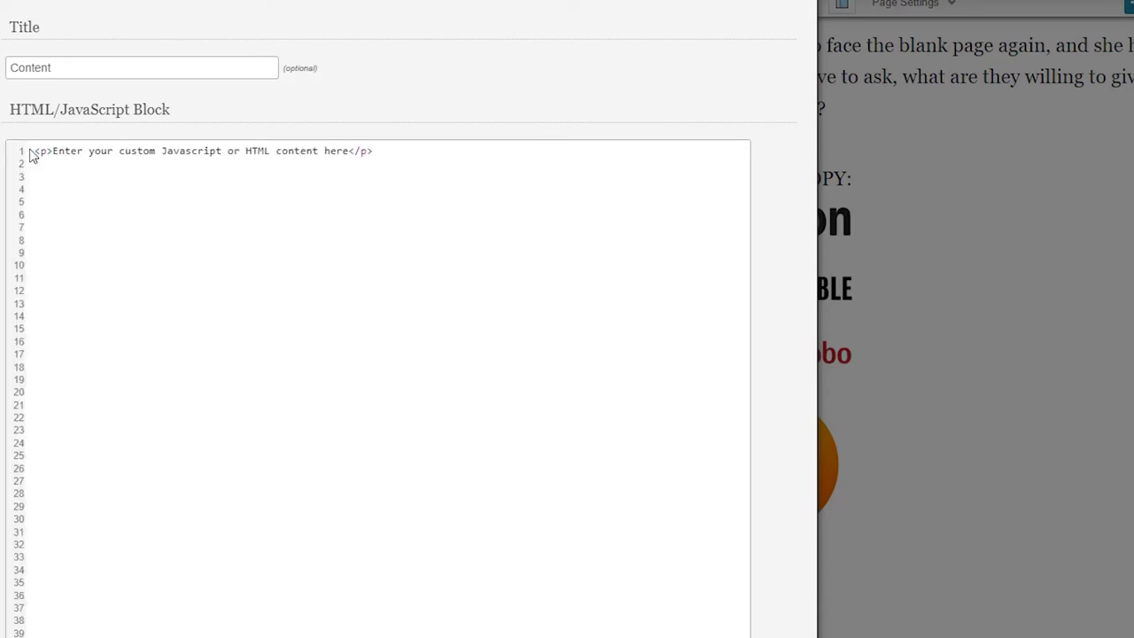
{"action": "left_click_drag", "start_coordinate": [372, 153], "coordinate": [34, 150]}
{"action": "type", "text": "<iframe type=\"text/html\" sandbox=\"allow-scripts allow-same-origin allow-popups\" width=\"336\" height=\"550\" frameborder=\"0\" allowfullscreen style=\"max-width:100%\" src=\"https://read.amazon.com/kp/card?asin=B0841MY9CY&preview=inline&linkCode=kpe&ref_=cm_sw_r_kb_dp_VNYYSTAPM37MR87VH6NG&tag=marsug-20\" ></iframe>"}
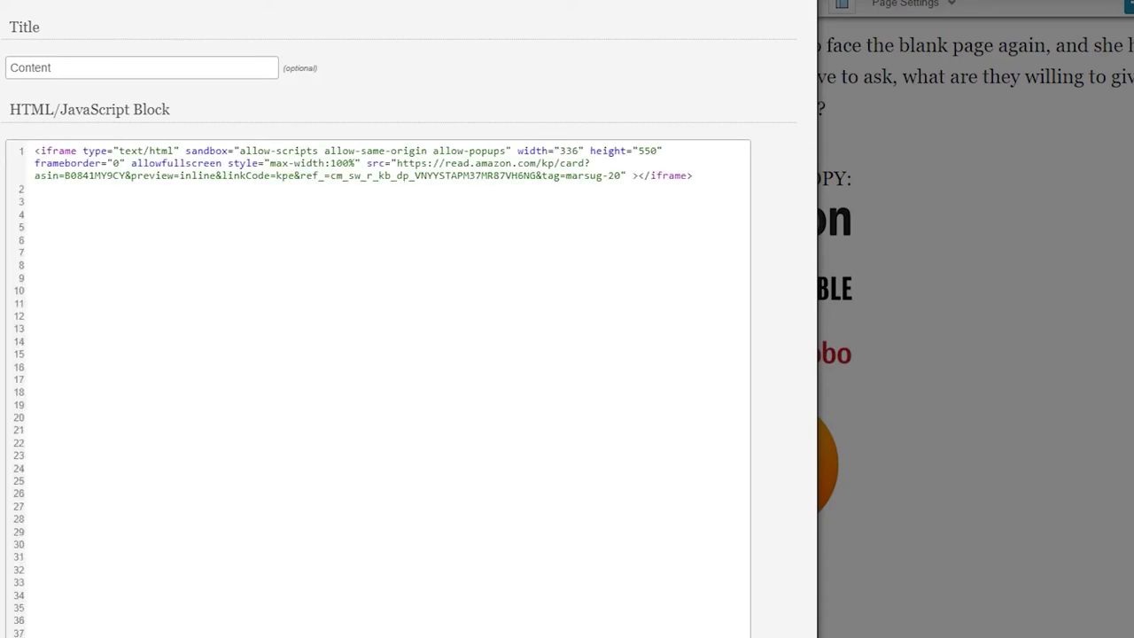
{"action": "double_click", "coordinate": [119, 72]}
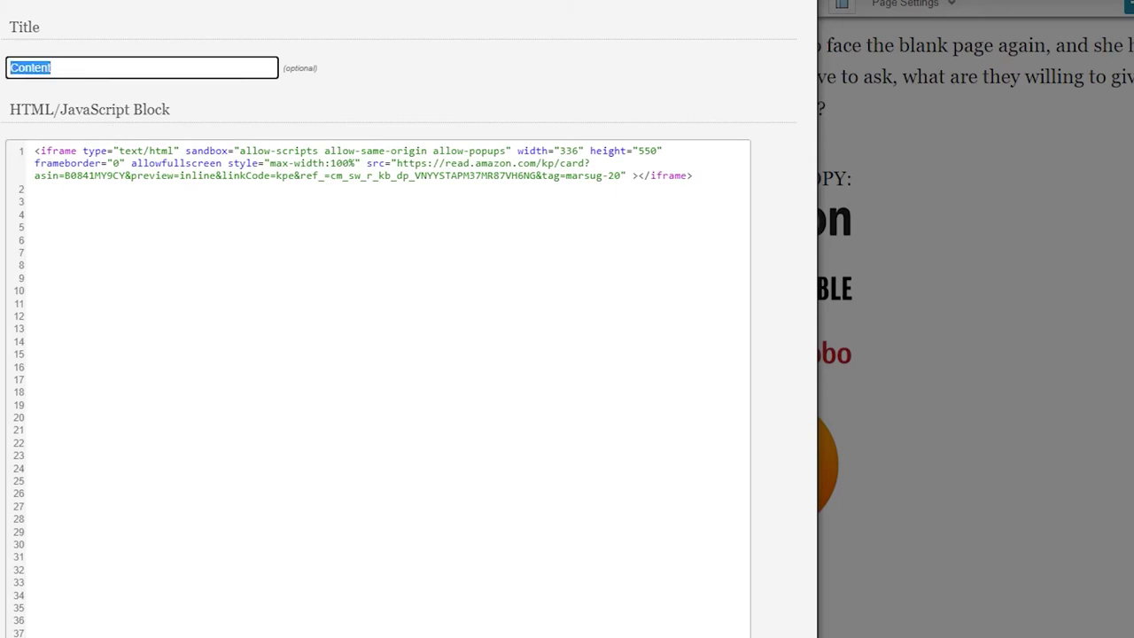
{"action": "type", "text": "re"}
{"action": "key", "text": "BackSpace"}
{"action": "key", "text": "BackSpace"}
{"action": "key", "text": "BackSpace"}
{"action": "type", "text": "view the "}
{"action": "type", "text": "book here"}
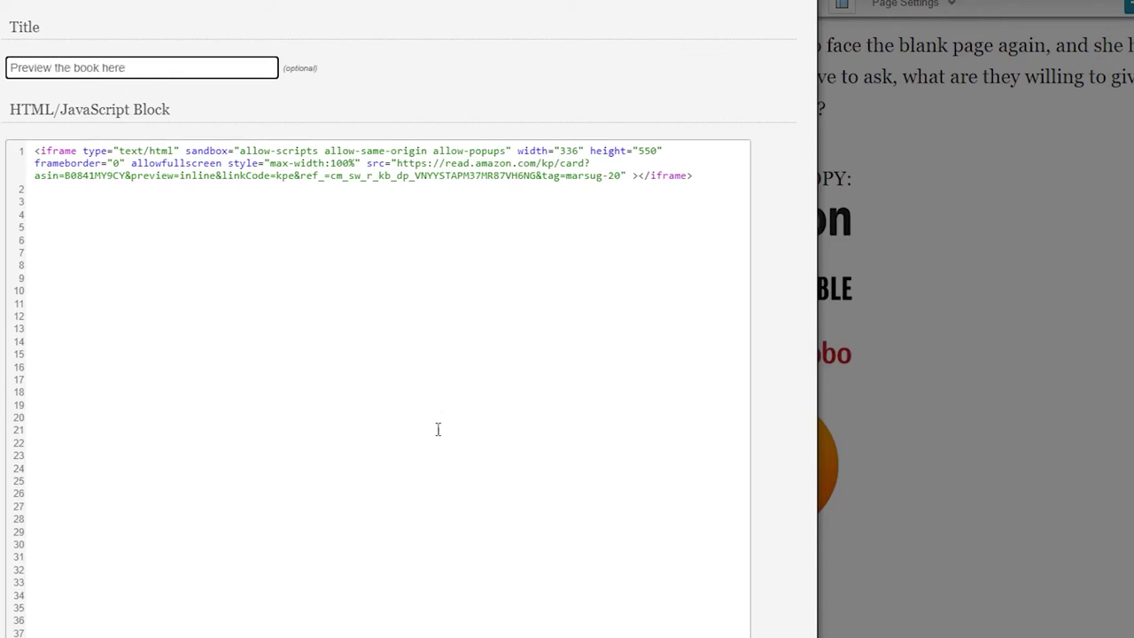
{"action": "key", "text": "Return"}
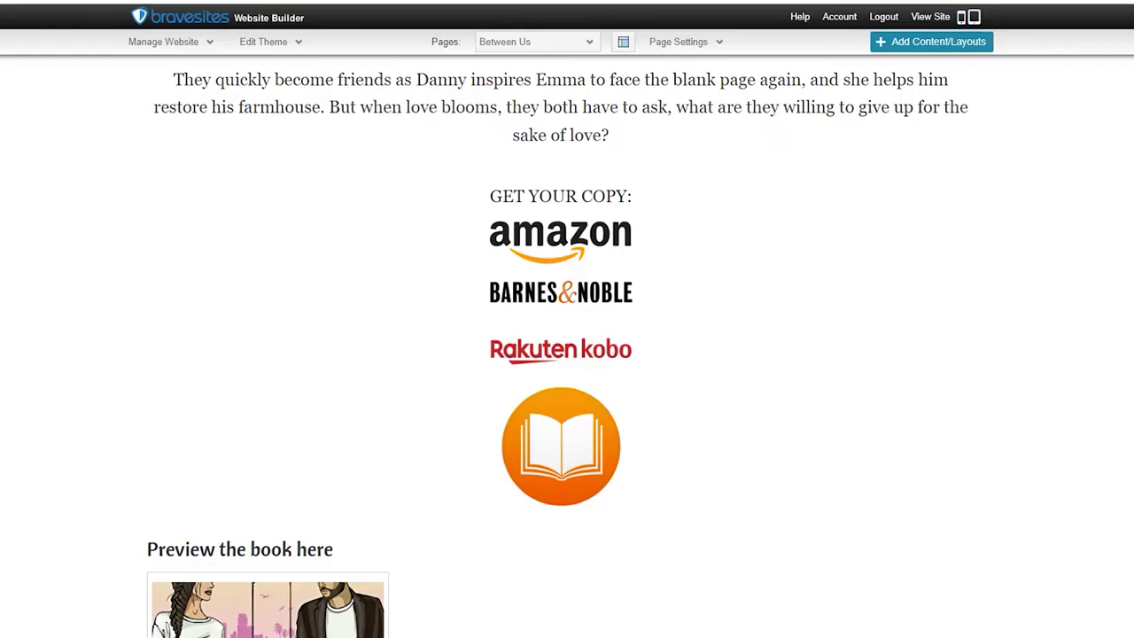
- In live site view, open the book preview and page forward, then back to the acknowledgments
{"action": "left_click", "coordinate": [930, 17]}
{"action": "scroll", "coordinate": [581, 546], "scroll_direction": "down", "scroll_amount": 4}
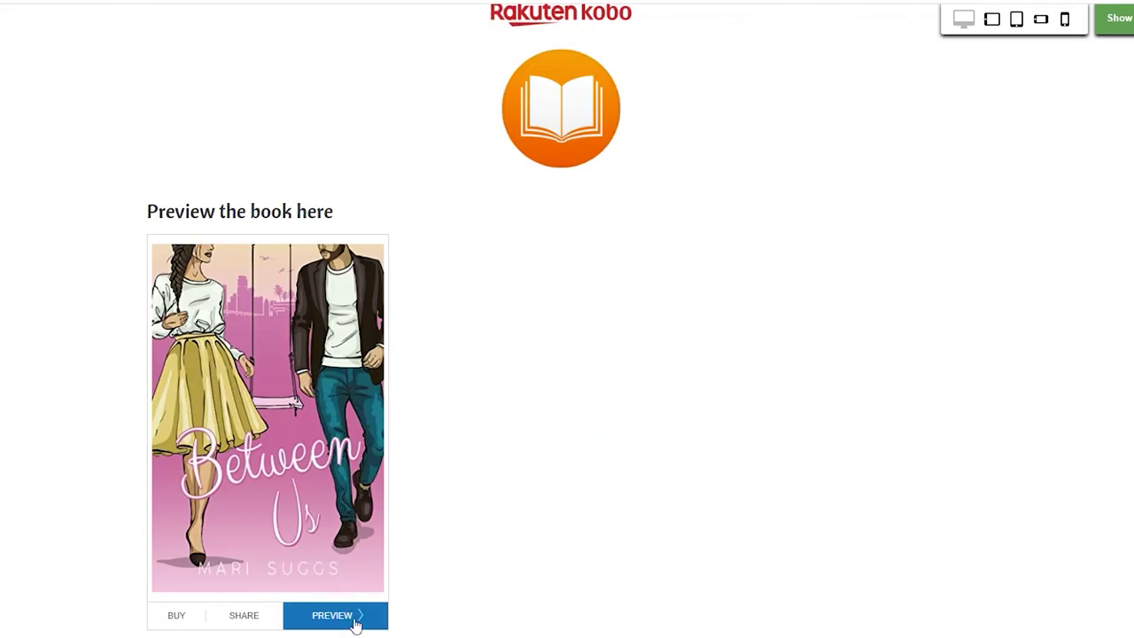
{"action": "left_click", "coordinate": [354, 617]}
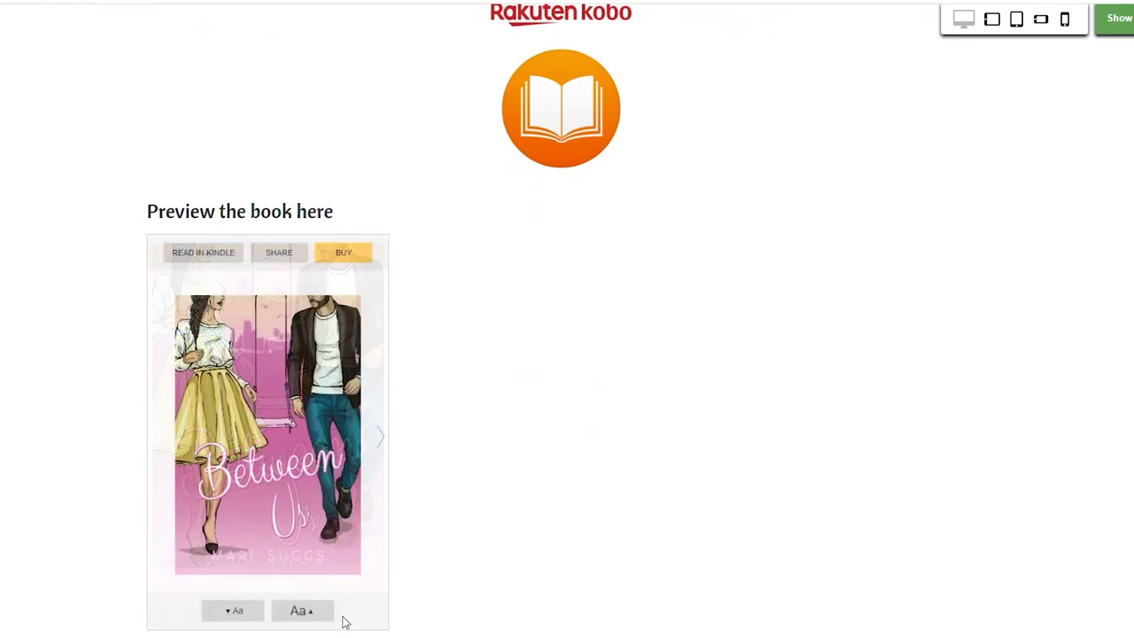
{"action": "left_click", "coordinate": [379, 442]}
{"action": "left_click", "coordinate": [379, 443]}
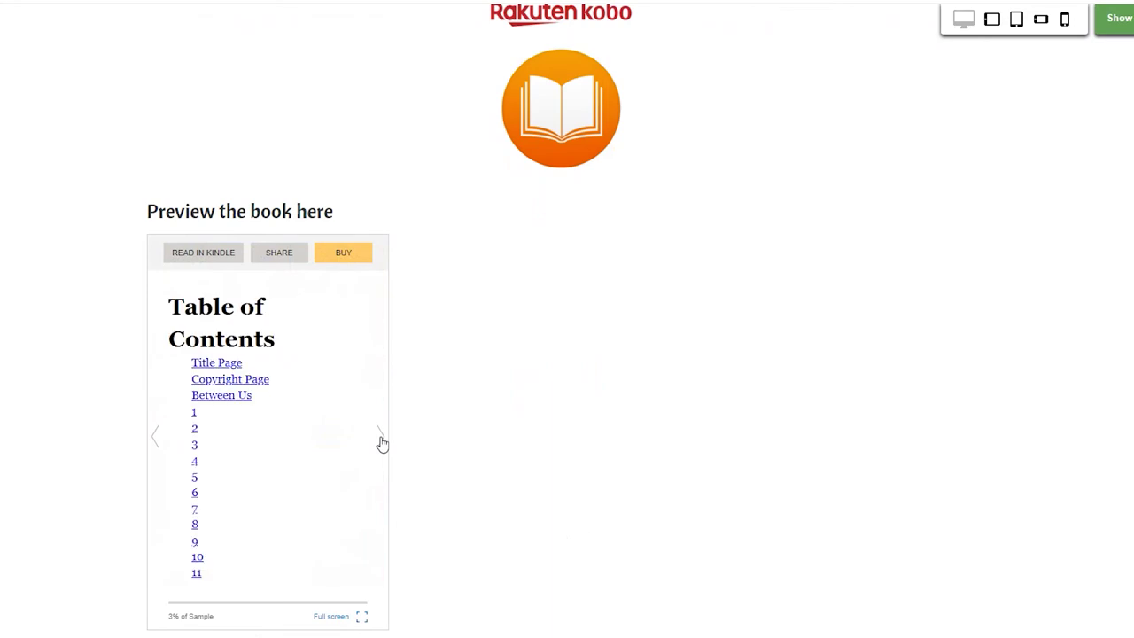
{"action": "left_click", "coordinate": [379, 442]}
{"action": "left_click", "coordinate": [384, 443]}
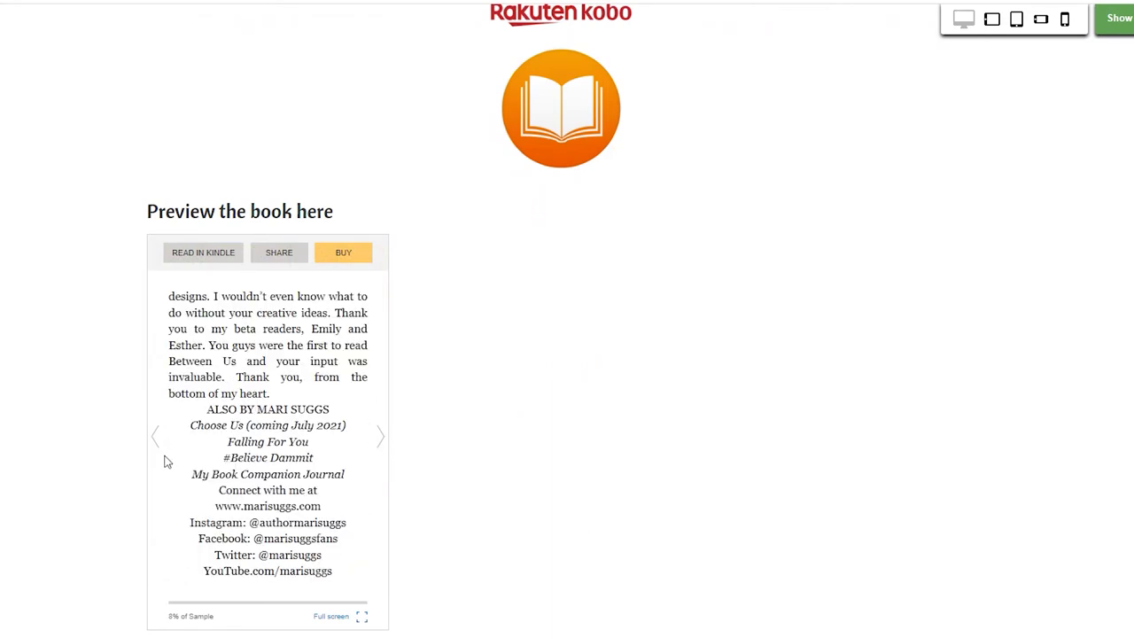
{"action": "left_click", "coordinate": [162, 457]}
- Keep turning the sample's pages forward to confirm the embedded preview works
{"action": "left_click", "coordinate": [378, 446]}
{"action": "left_click", "coordinate": [379, 445]}
{"action": "left_click", "coordinate": [378, 446]}
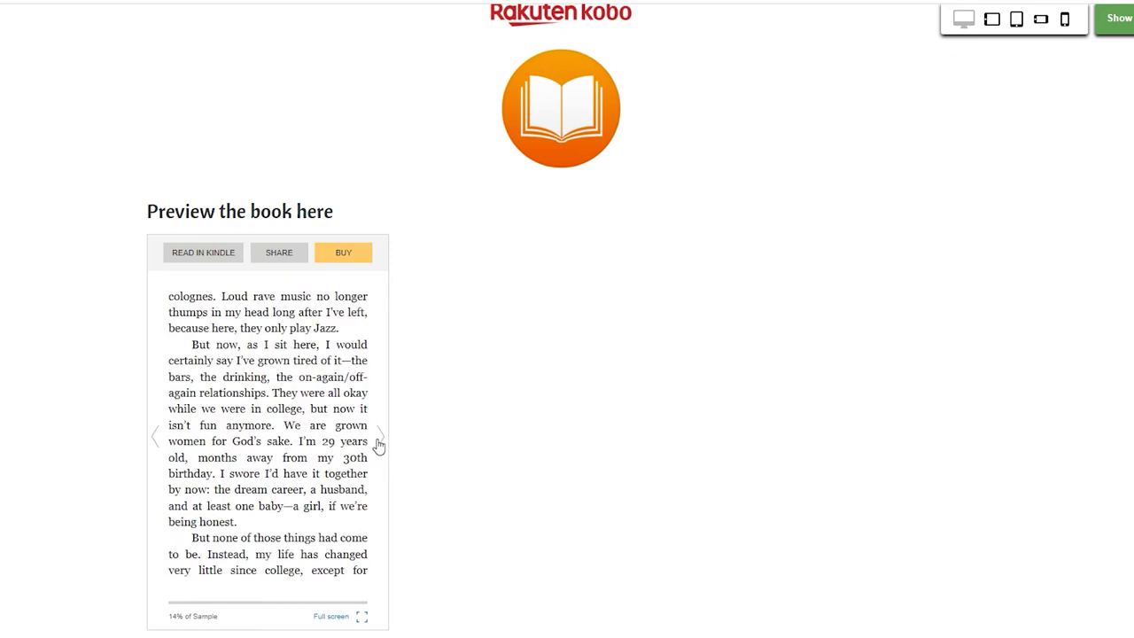
{"action": "left_click", "coordinate": [378, 445]}
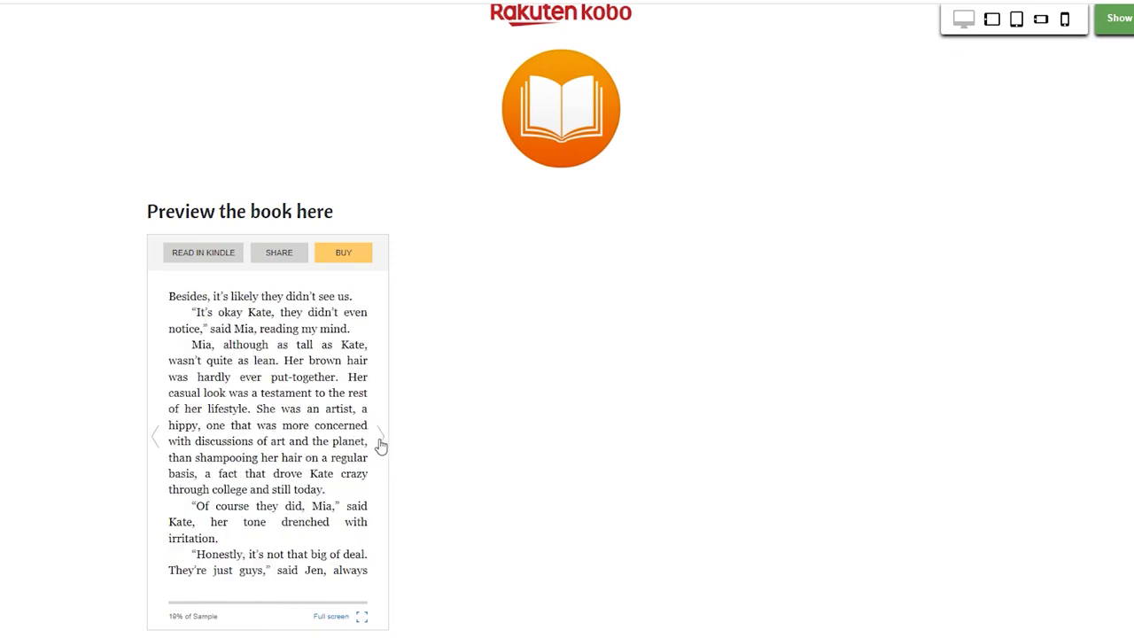
{"action": "left_click", "coordinate": [379, 446]}
{"action": "left_click", "coordinate": [380, 446]}
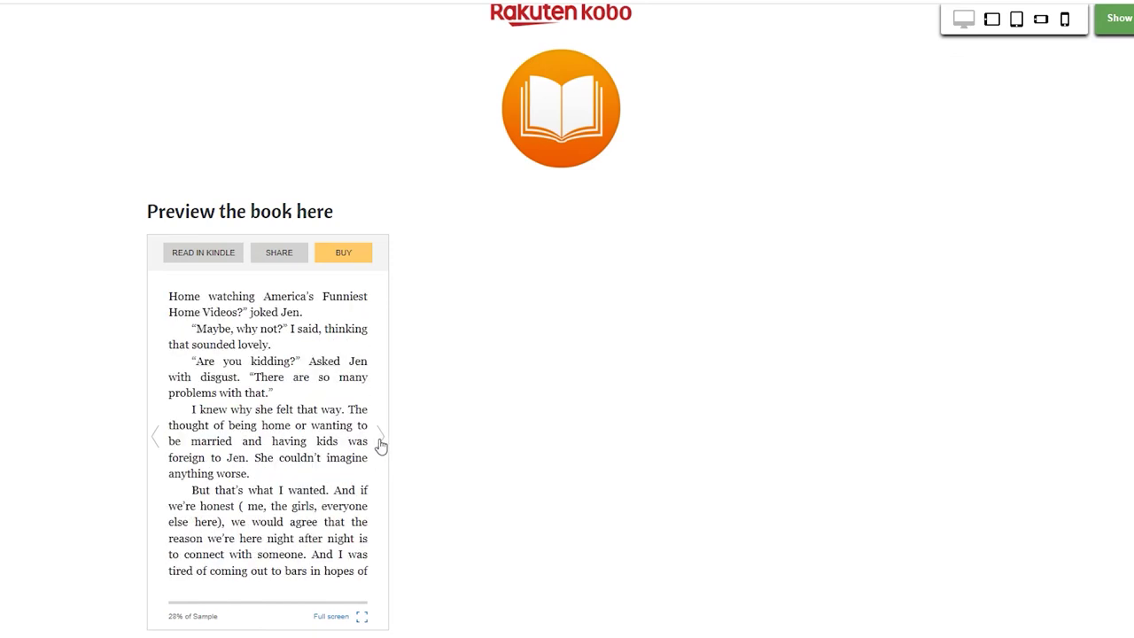
{"action": "left_click", "coordinate": [380, 446]}
{"action": "scroll", "coordinate": [501, 472], "scroll_direction": "up", "scroll_amount": 1}
{"action": "scroll", "coordinate": [502, 472], "scroll_direction": "up", "scroll_amount": 5}
{"action": "scroll", "coordinate": [550, 453], "scroll_direction": "up", "scroll_amount": 10}
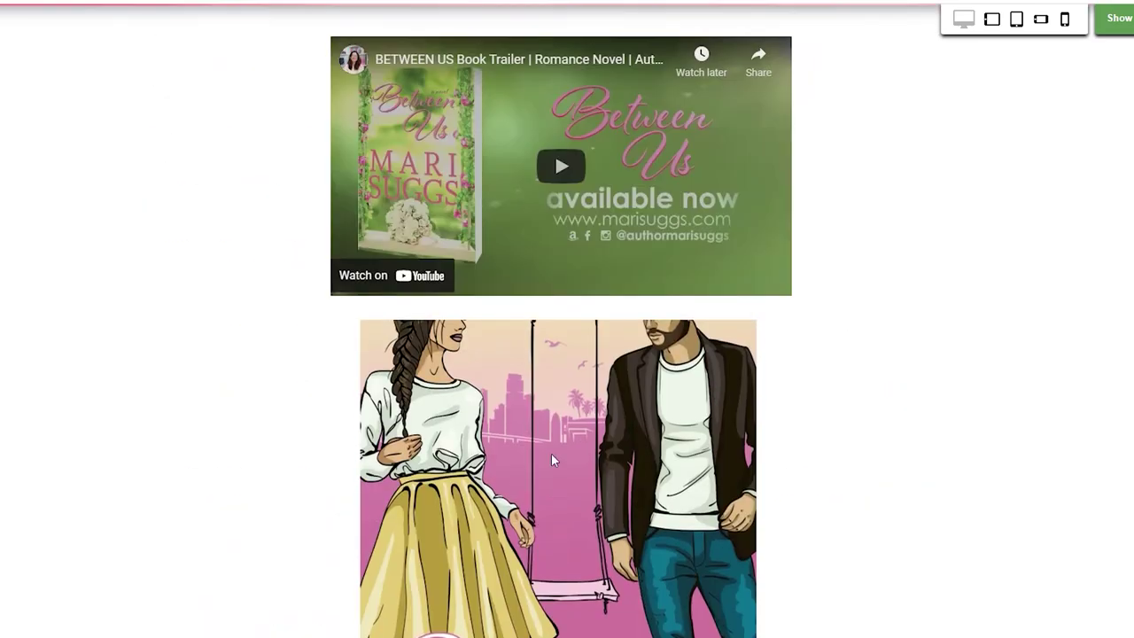
{"action": "scroll", "coordinate": [551, 452], "scroll_direction": "up", "scroll_amount": 2}
{"action": "scroll", "coordinate": [462, 467], "scroll_direction": "down", "scroll_amount": 7}
{"action": "scroll", "coordinate": [462, 467], "scroll_direction": "down", "scroll_amount": 5}
{"action": "scroll", "coordinate": [380, 307], "scroll_direction": "down", "scroll_amount": 1}
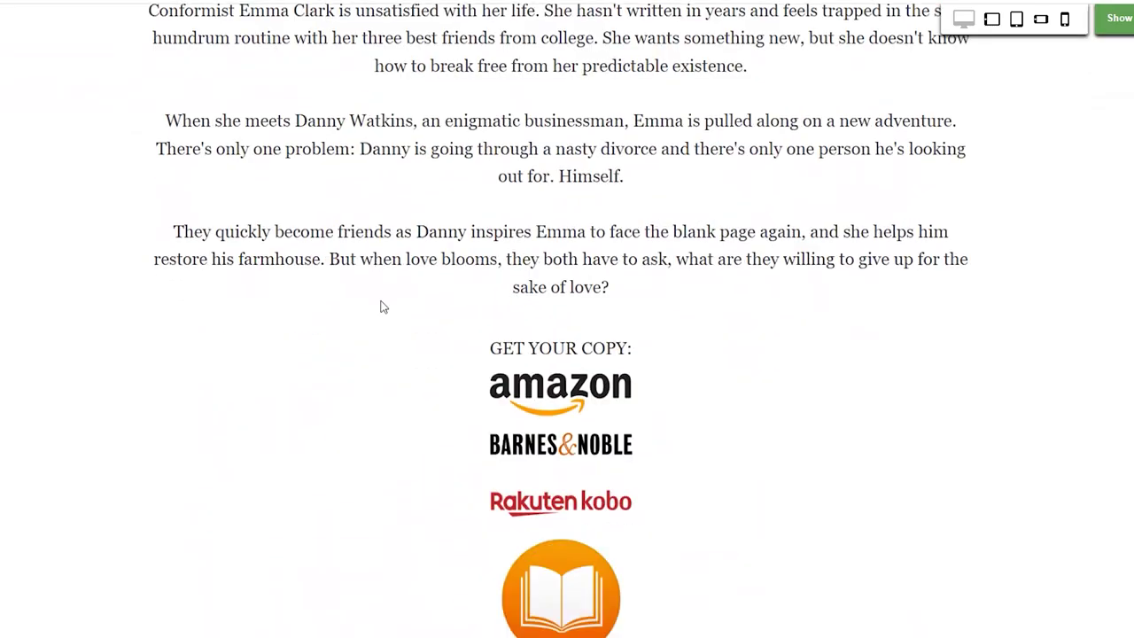
{"action": "scroll", "coordinate": [467, 381], "scroll_direction": "down", "scroll_amount": 7}
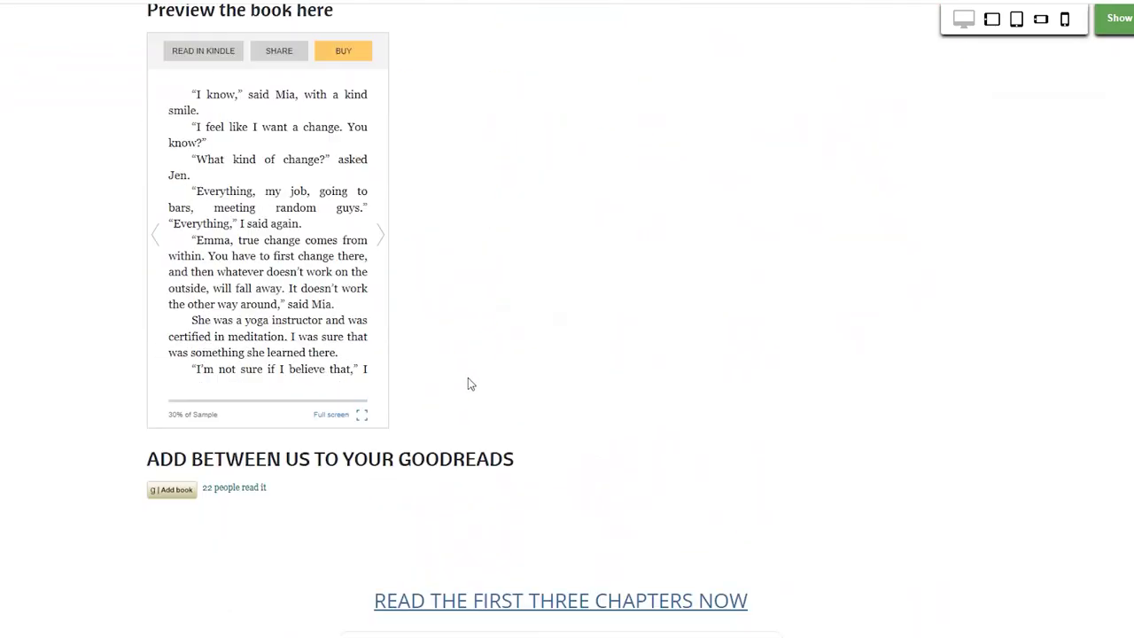
{"action": "left_click", "coordinate": [381, 226]}
{"action": "left_click", "coordinate": [382, 226]}
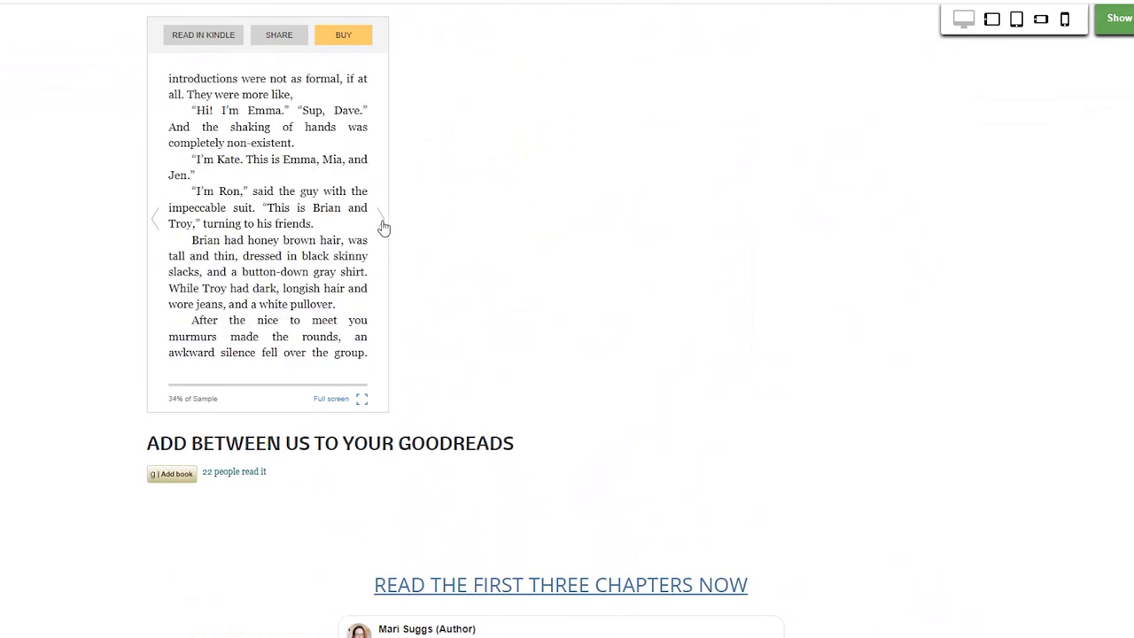
{"action": "left_click", "coordinate": [381, 227]}
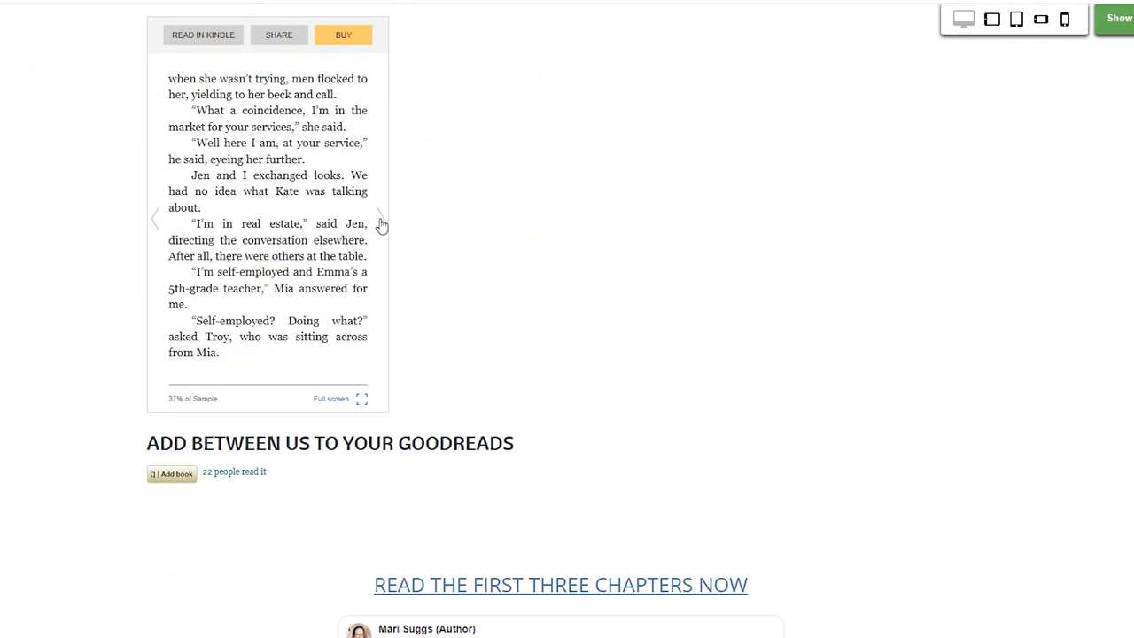
{"action": "left_click", "coordinate": [382, 227]}
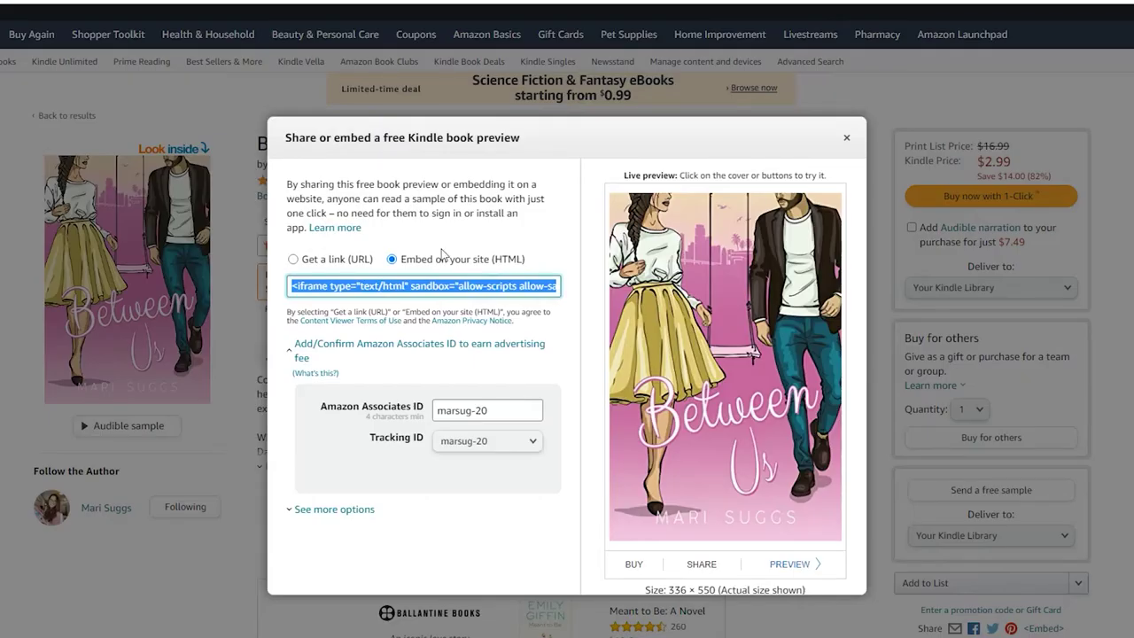
- Choose 'Get a link (URL)' for the Between Us preview and copy that link
{"action": "left_click", "coordinate": [293, 259]}
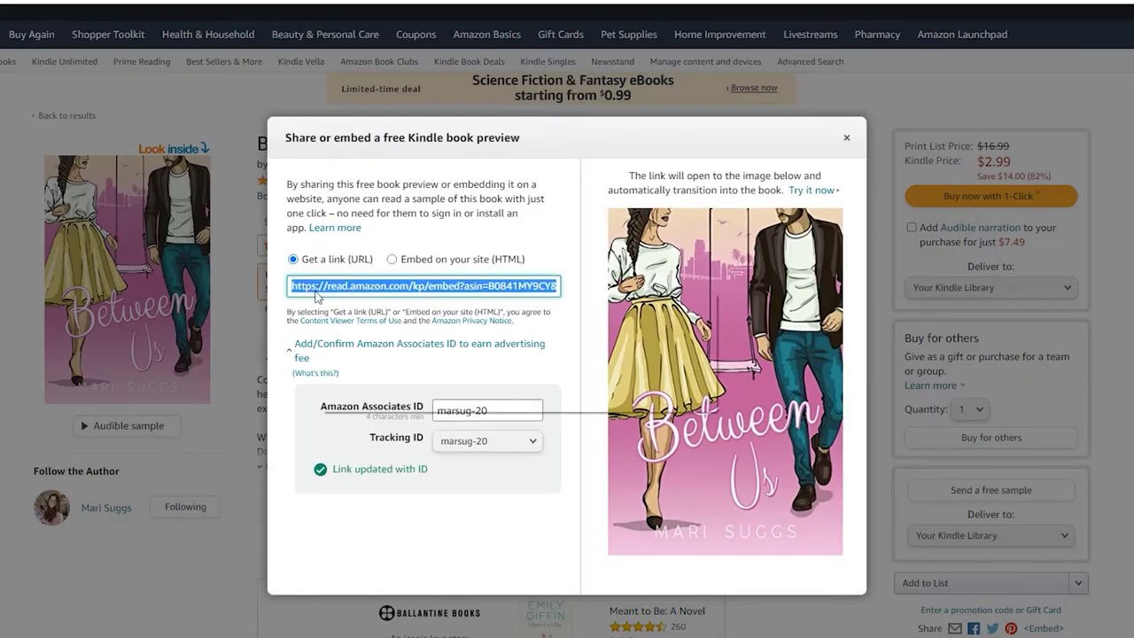
{"action": "right_click", "coordinate": [320, 288]}
{"action": "left_click", "coordinate": [357, 303]}
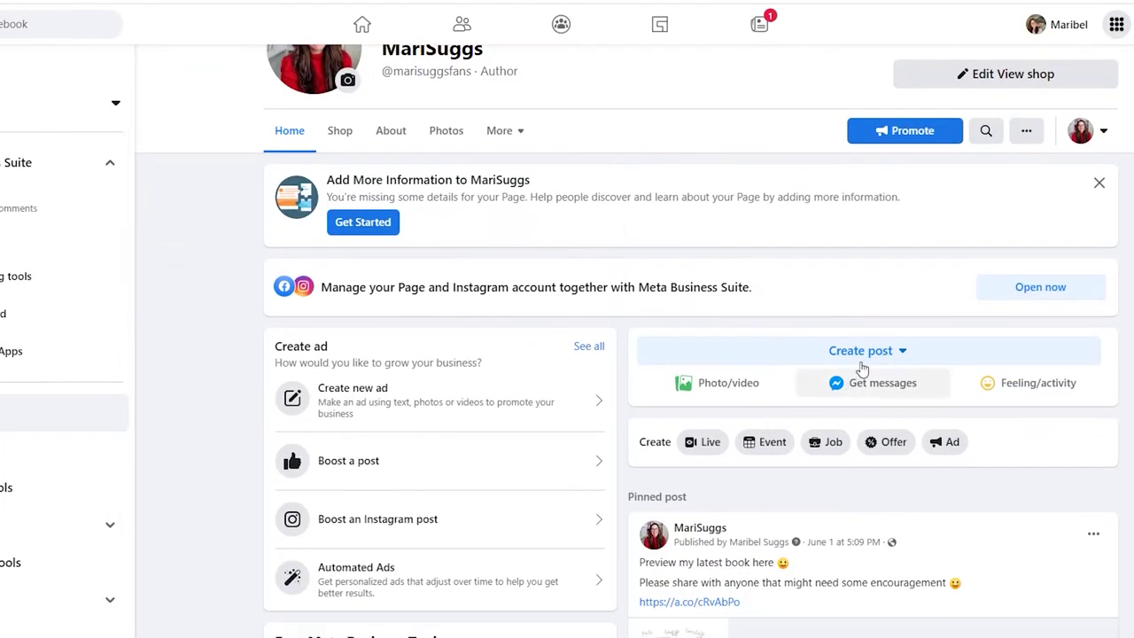
- Publish a Page post 'Preview mynovel Bettween Us here;' with the pasted preview link on the next line
{"action": "left_click", "coordinate": [871, 352]}
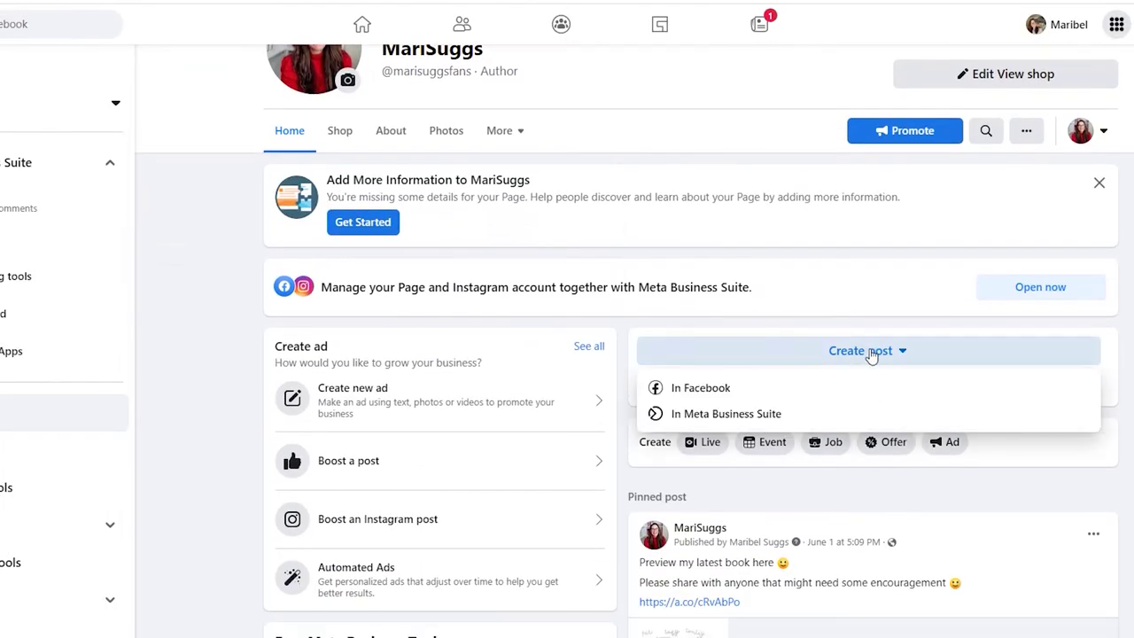
{"action": "left_click", "coordinate": [714, 388]}
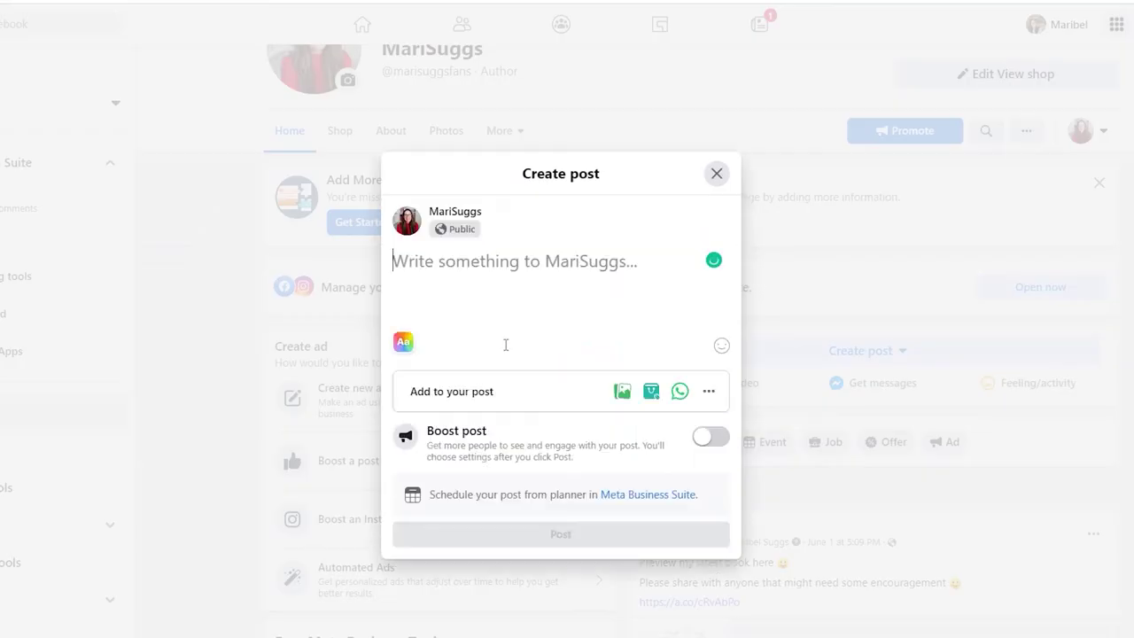
{"action": "type", "text": "Pre"}
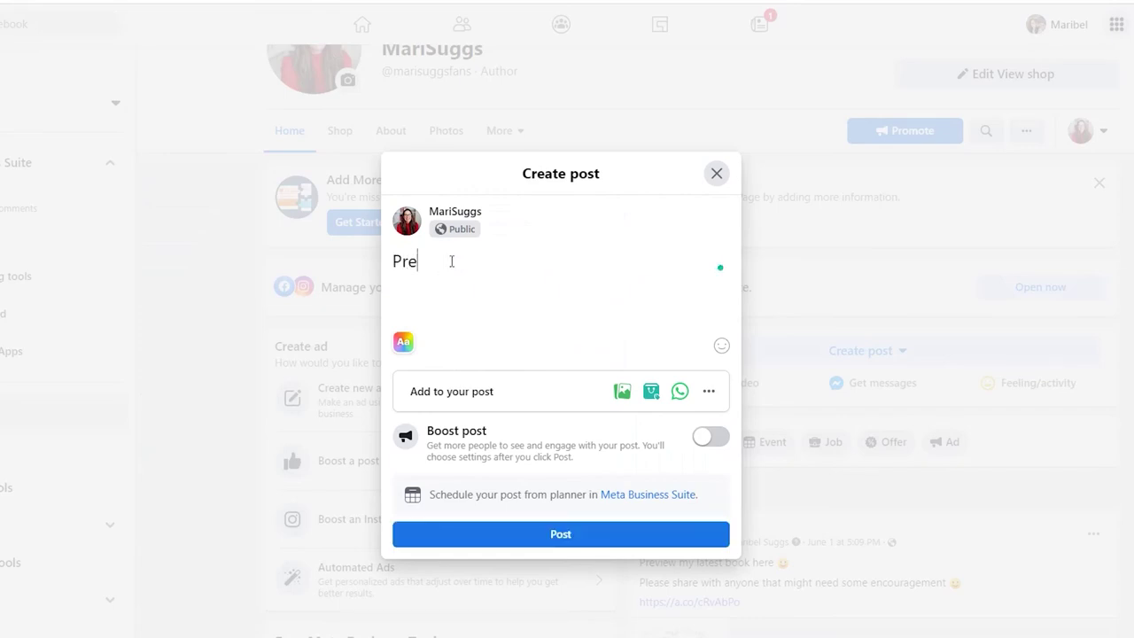
{"action": "type", "text": "view mynov"}
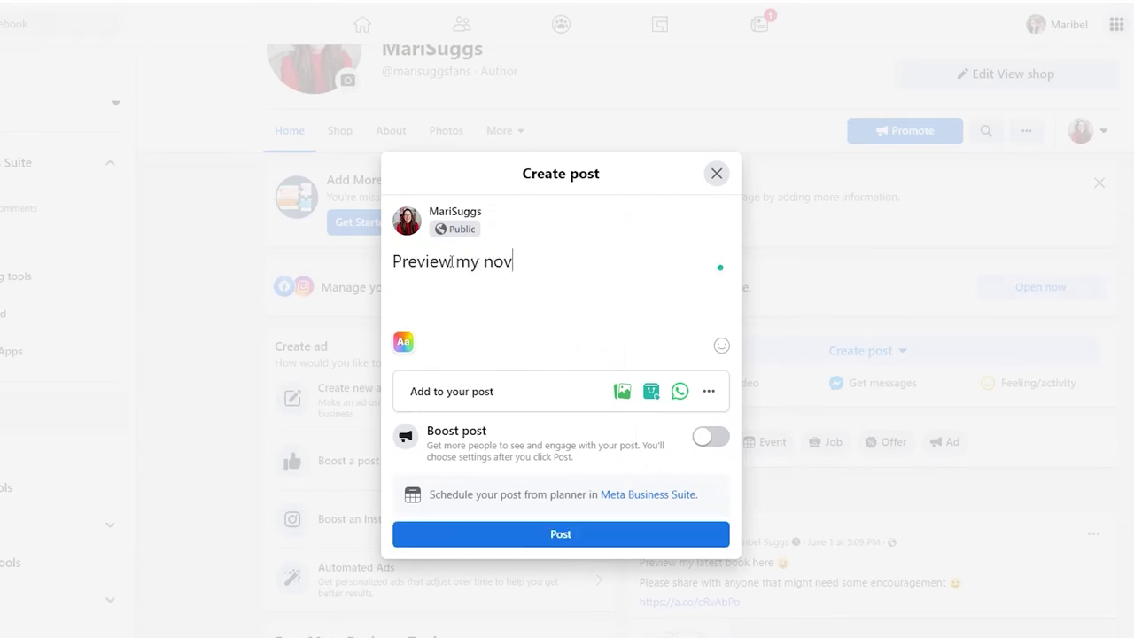
{"action": "type", "text": "el Bettwe"}
{"action": "type", "text": "en Us he"}
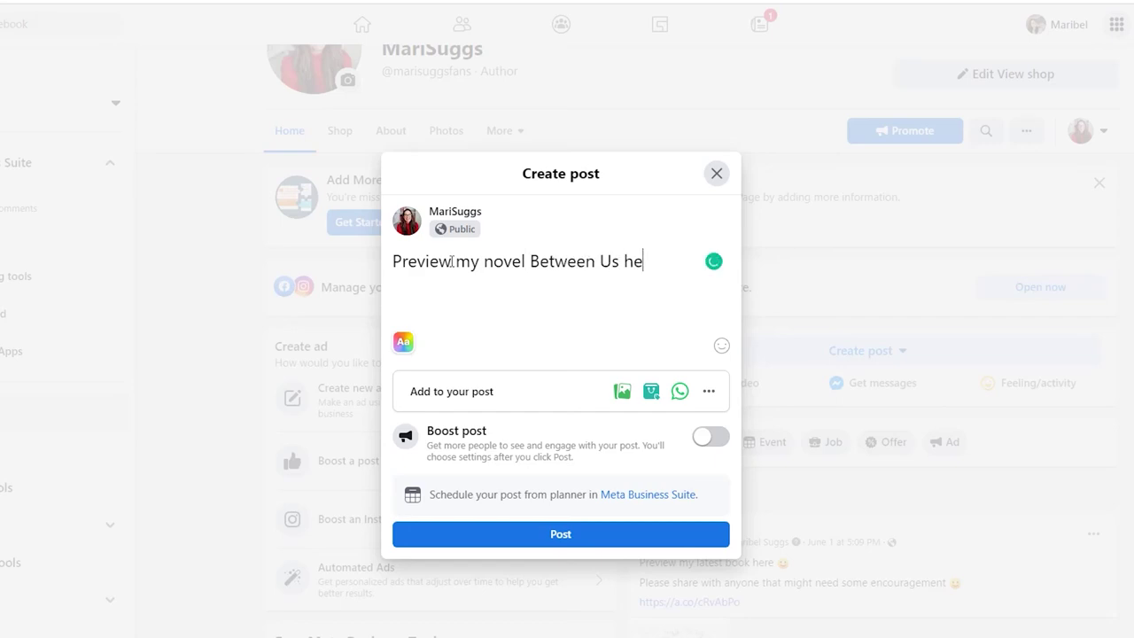
{"action": "type", "text": "re;"}
{"action": "key", "text": "Return"}
{"action": "key", "text": "ctrl+v"}
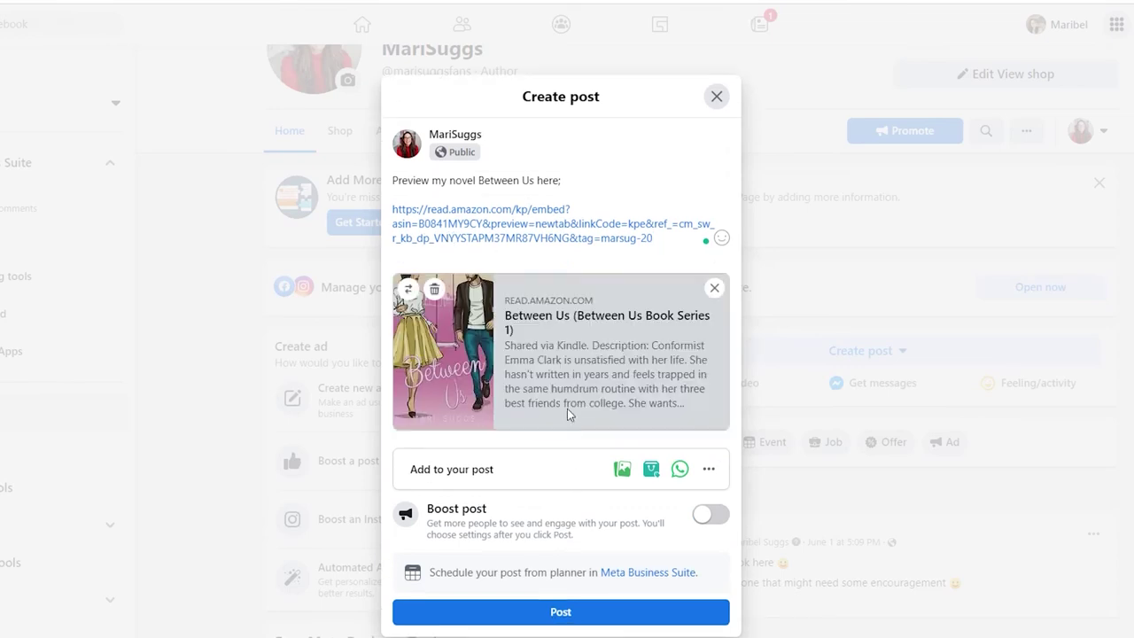
{"action": "left_click", "coordinate": [561, 612]}
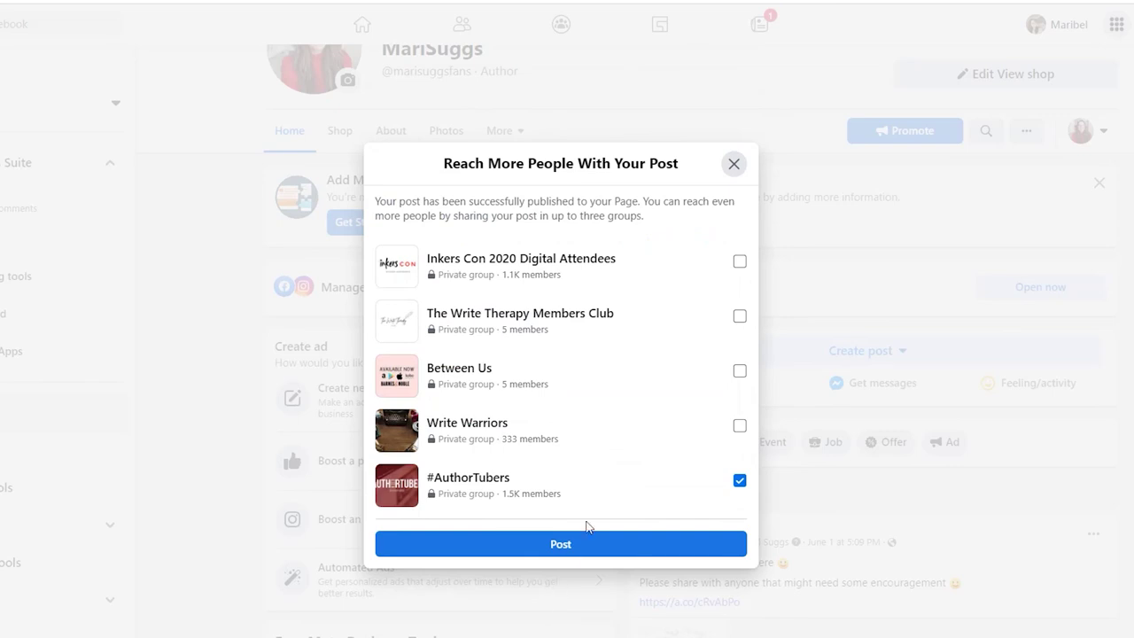
- Untick #AuthorTubers so the post is not shared to any group
{"action": "left_click", "coordinate": [739, 480]}
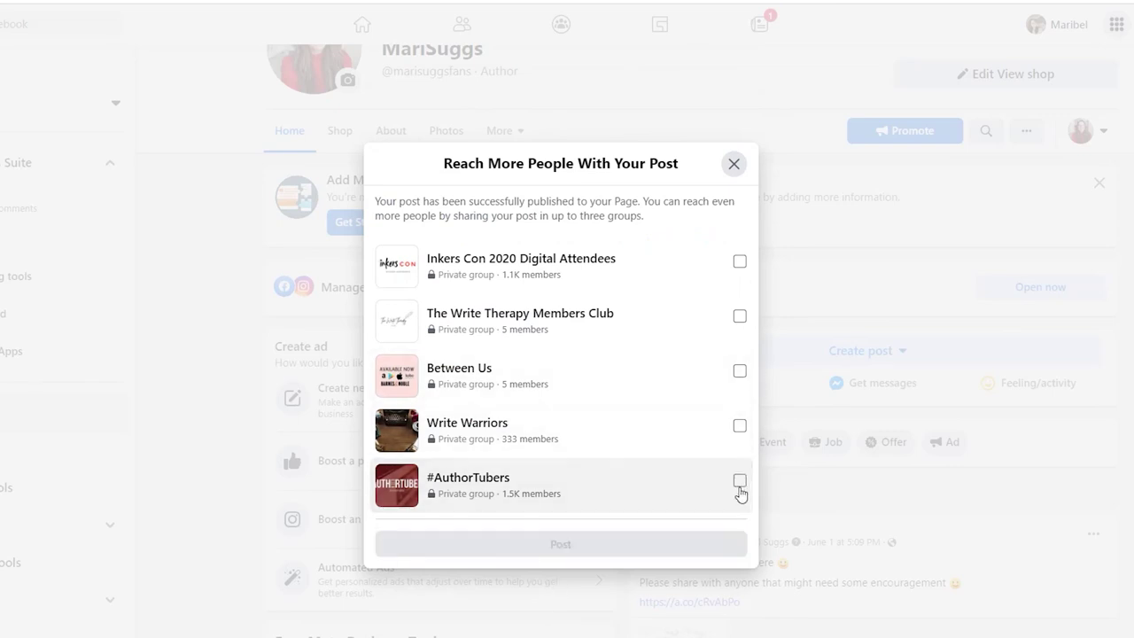